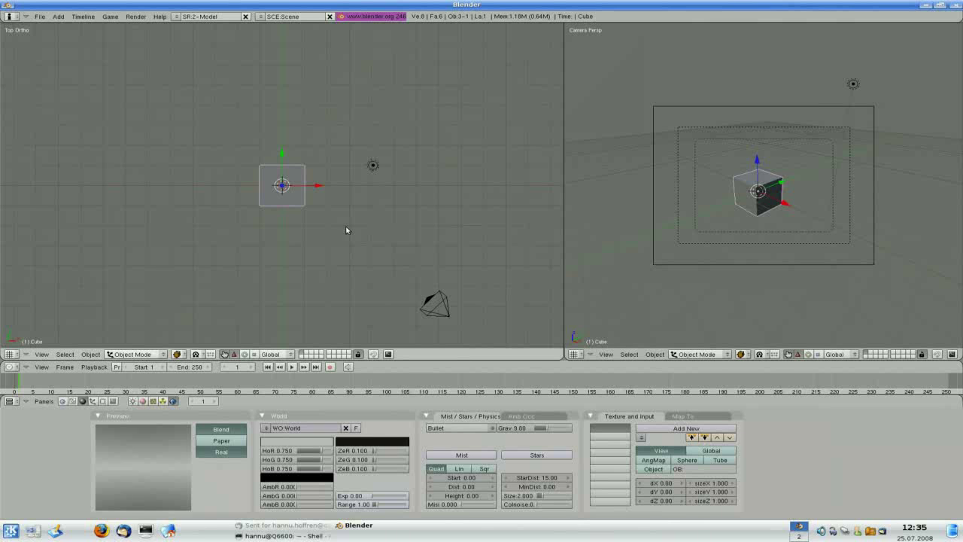
Delete the default cube and add a mesh plane at the scene's centre in its place.
middle_click_drag(339, 259, 313, 192)
key("x")
left_click(314, 192)
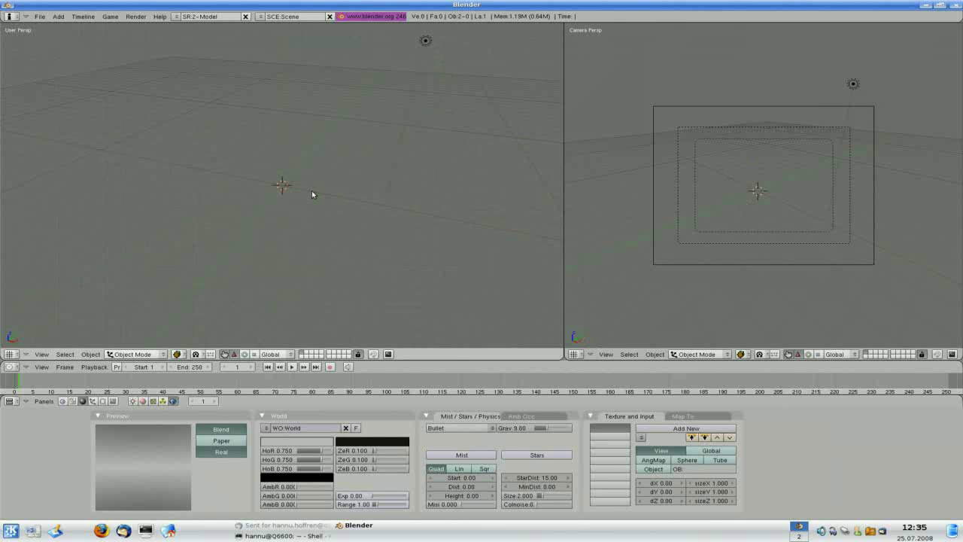
key("space")
mouse_move(316, 192)
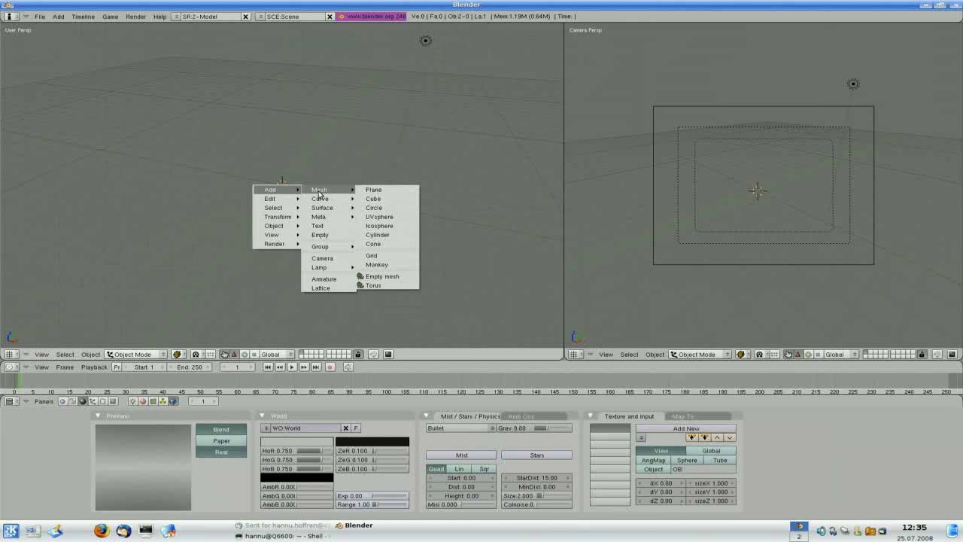
left_click(380, 190)
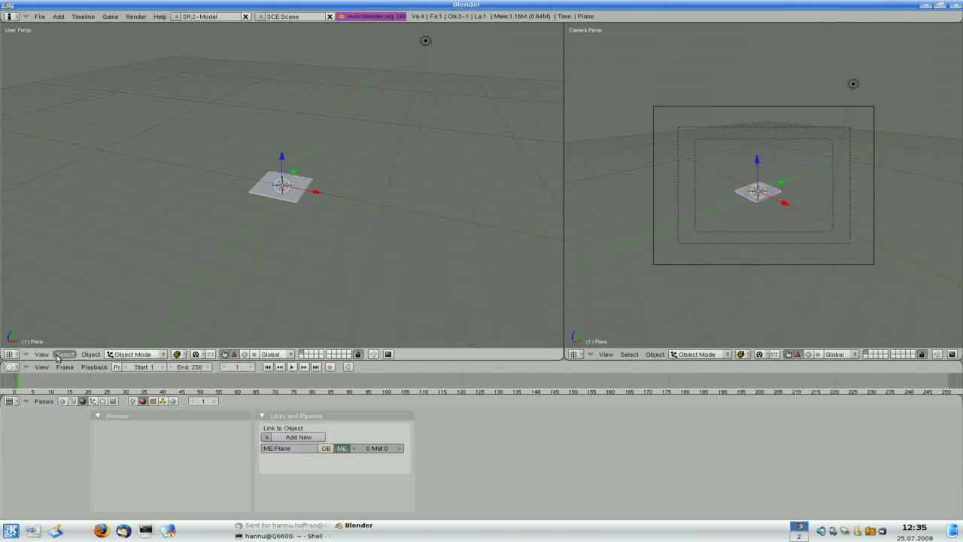
Add a particle system to the plane and set its visualization to Billboard.
left_click(94, 403)
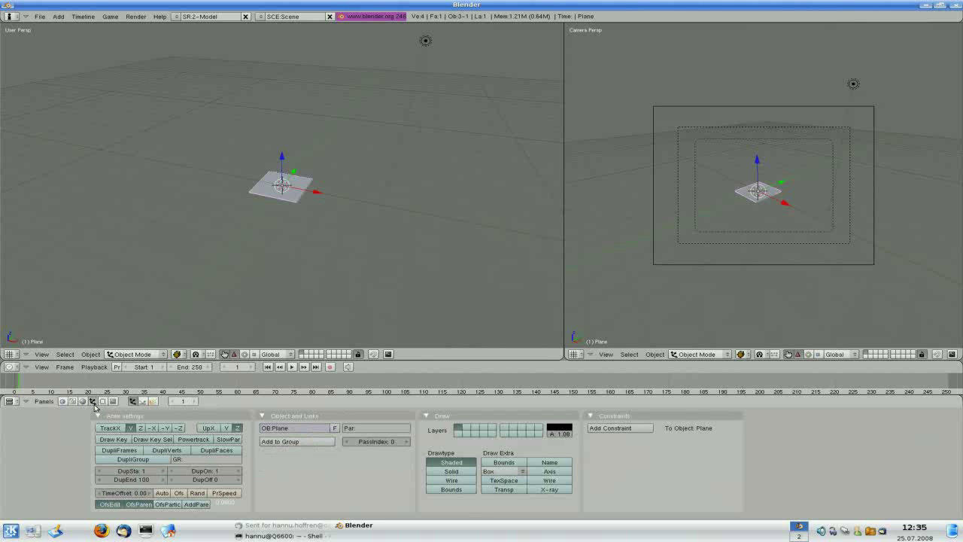
left_click(152, 402)
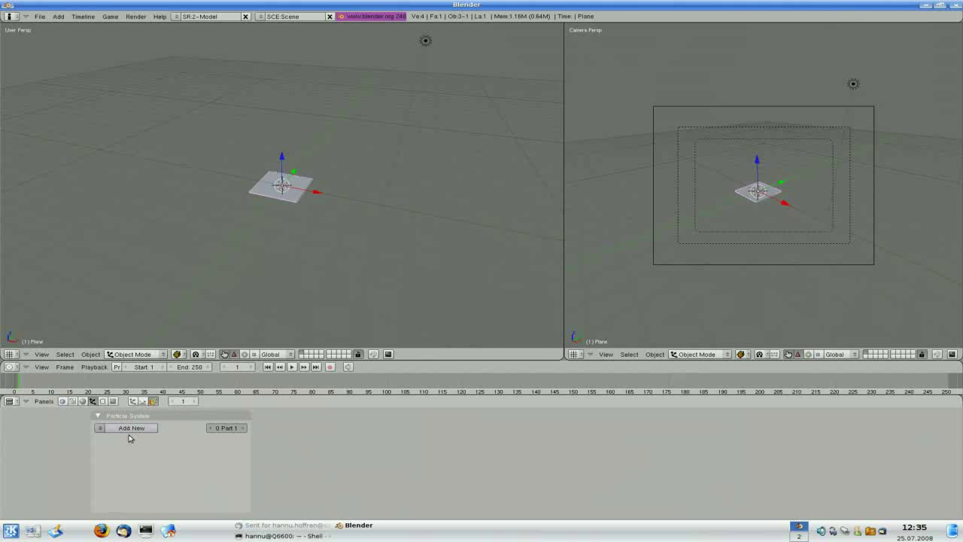
left_click(131, 428)
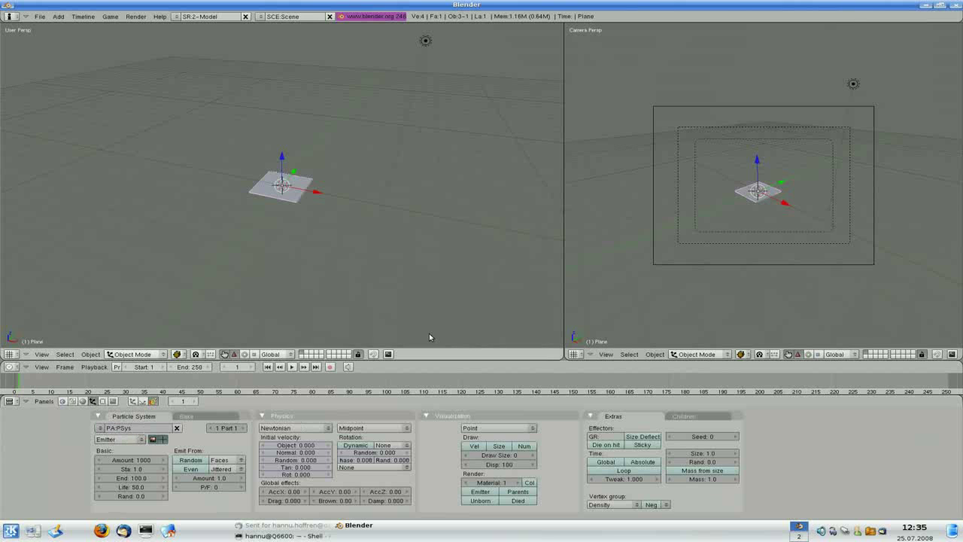
left_click(491, 428)
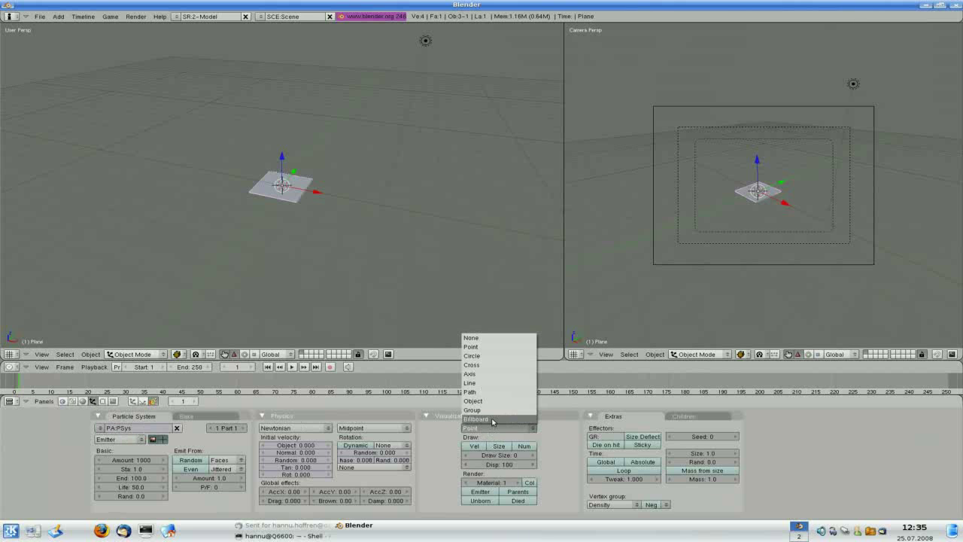
left_click(493, 421)
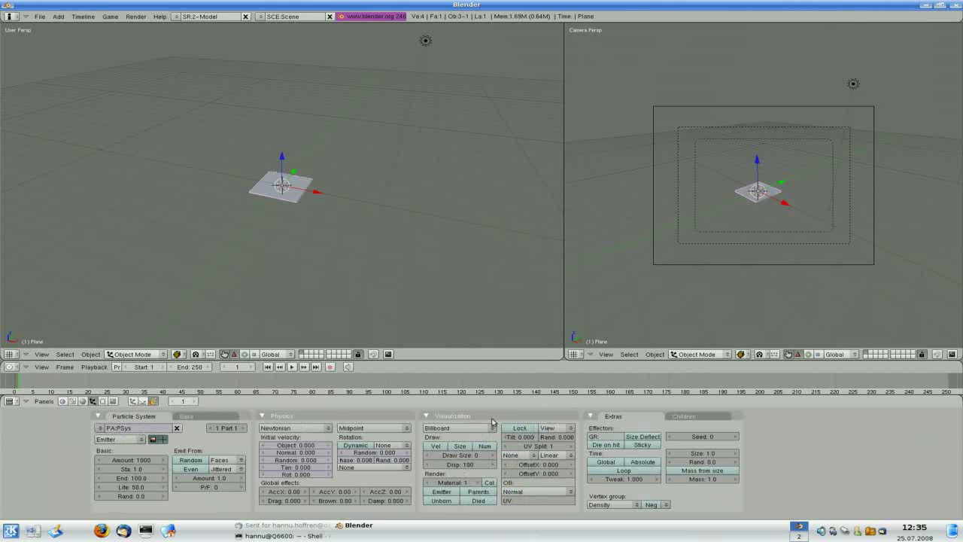
Set the particles' initial Normal velocity to 4 and their Amount to 10.
left_click(306, 453)
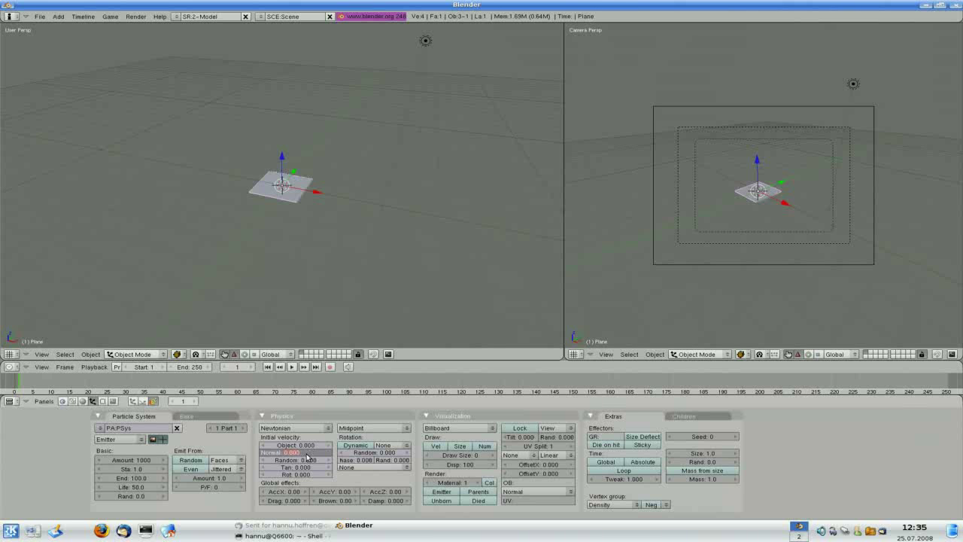
type("4")
key("Return")
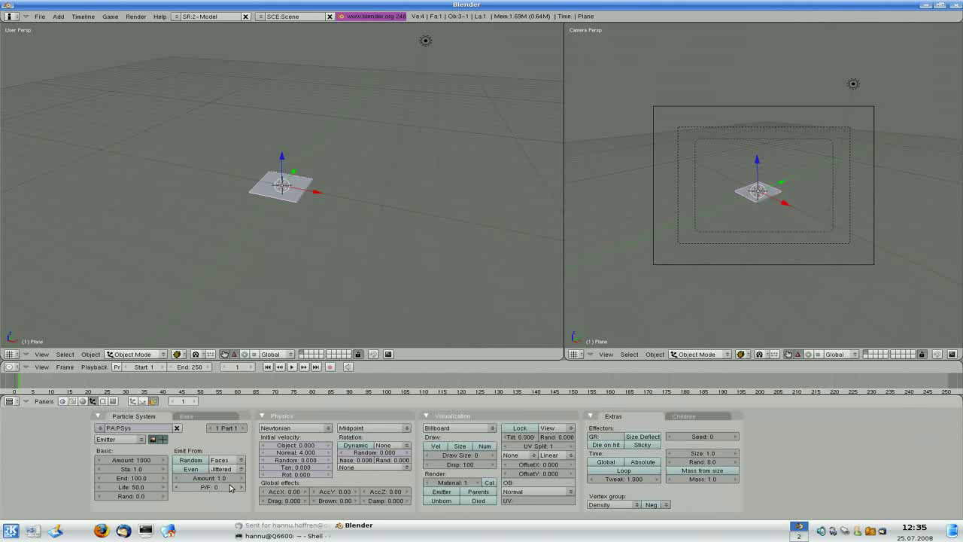
left_click(145, 462)
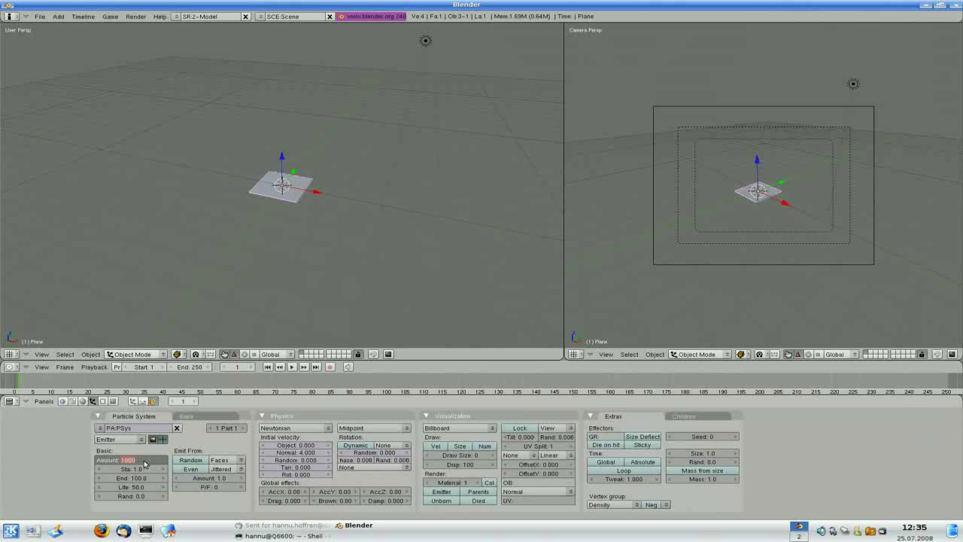
type("1")
key("Return")
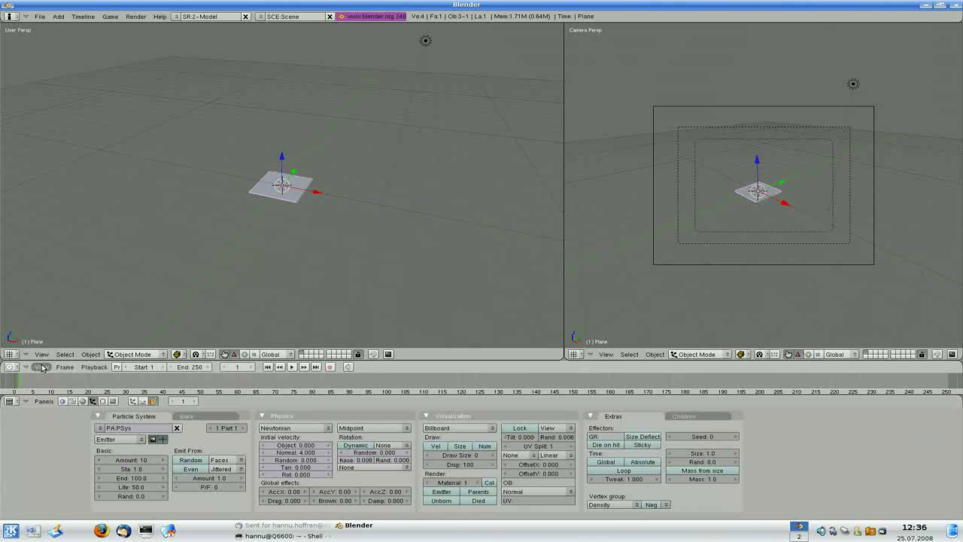
Play back the particle animation to preview how the billboards are emitted from the plane.
key("alt+a")
middle_click_drag(248, 113, 248, 153)
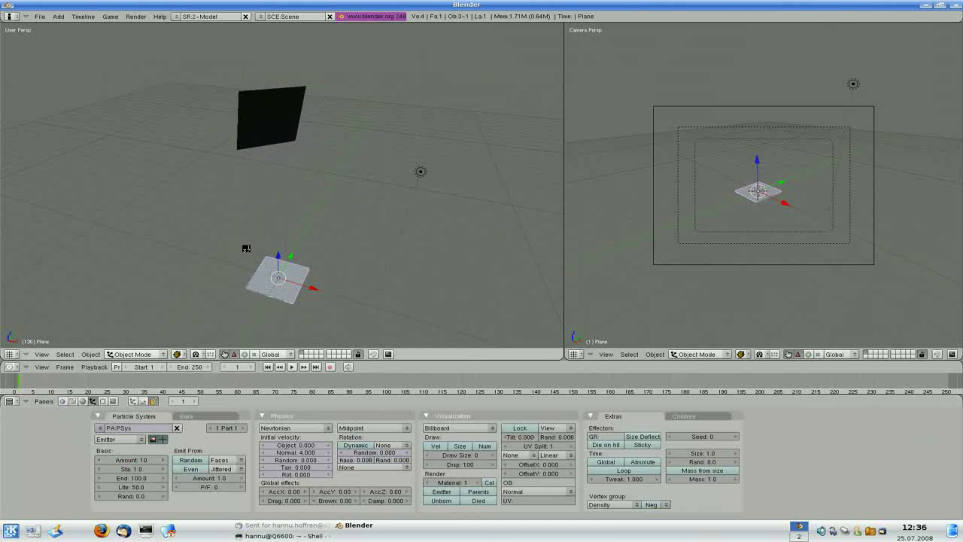
key("Escape")
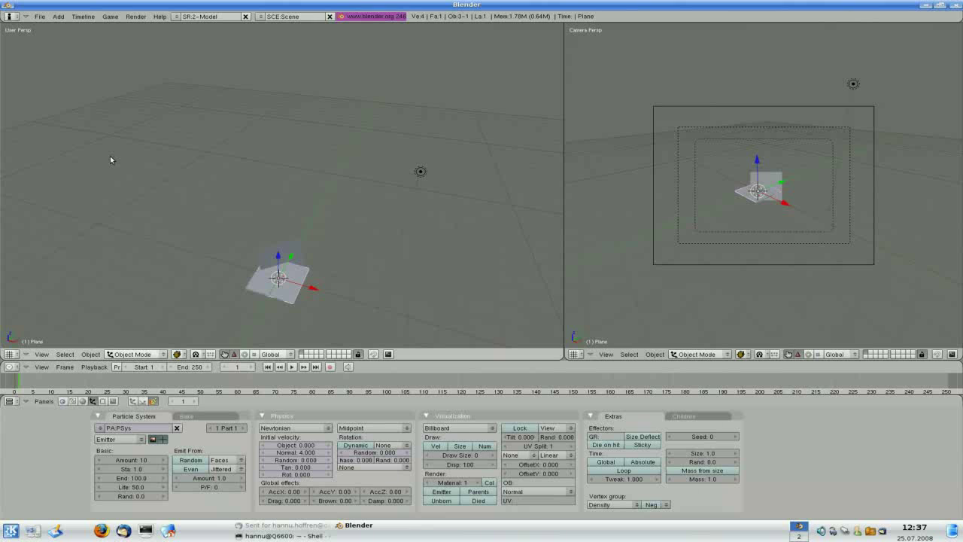
Save the scene as a new file named Tiles in the tut folder.
left_click(41, 17)
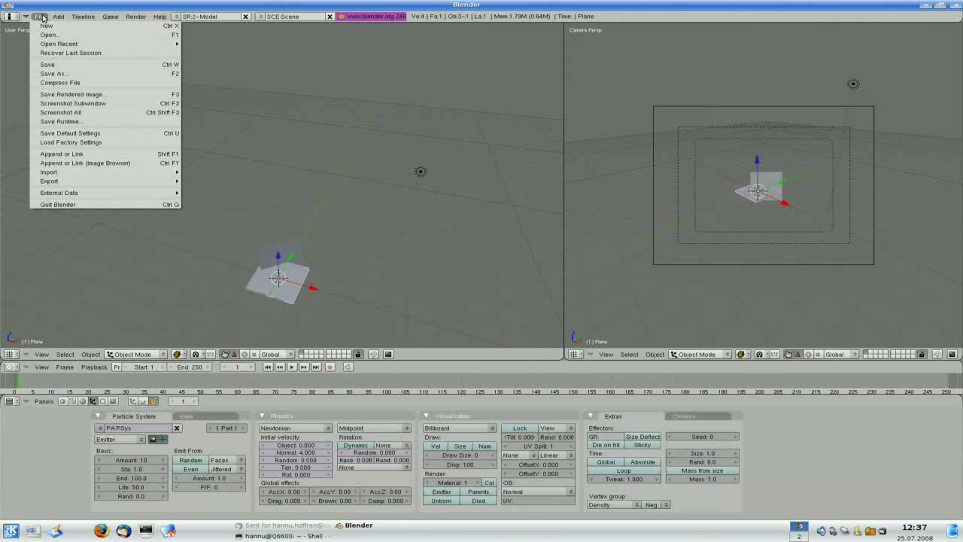
left_click(51, 74)
left_click(41, 133)
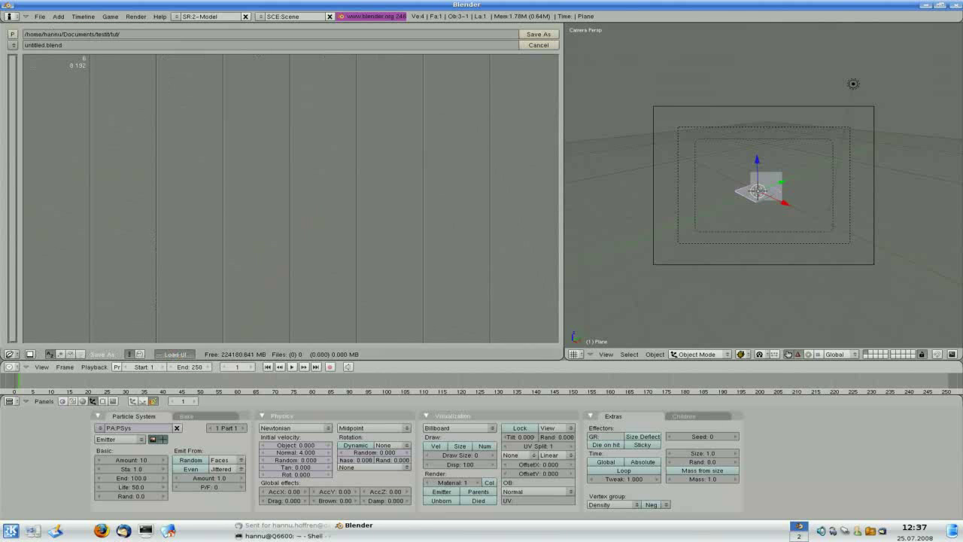
left_click(230, 46)
key("BackSpace")
type("Tiles")
key("Return")
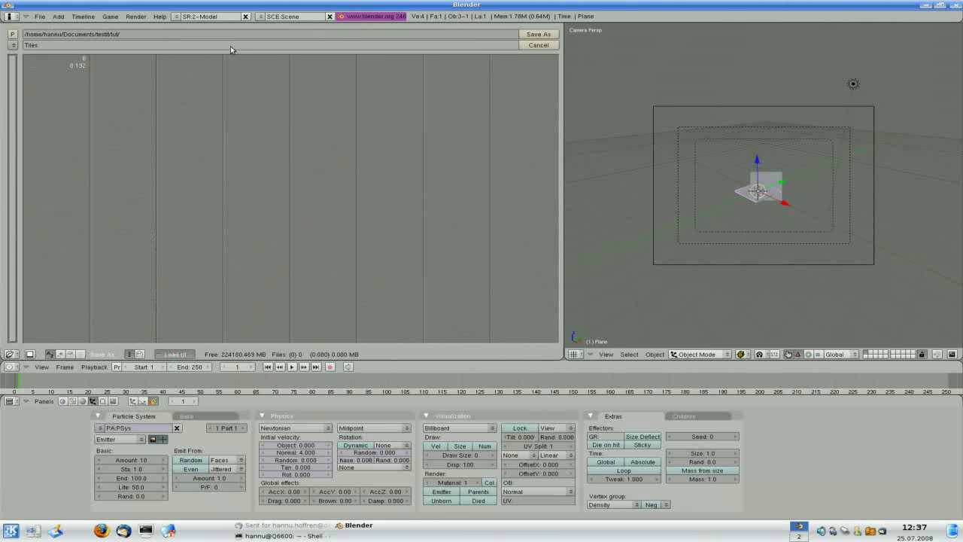
key("Return")
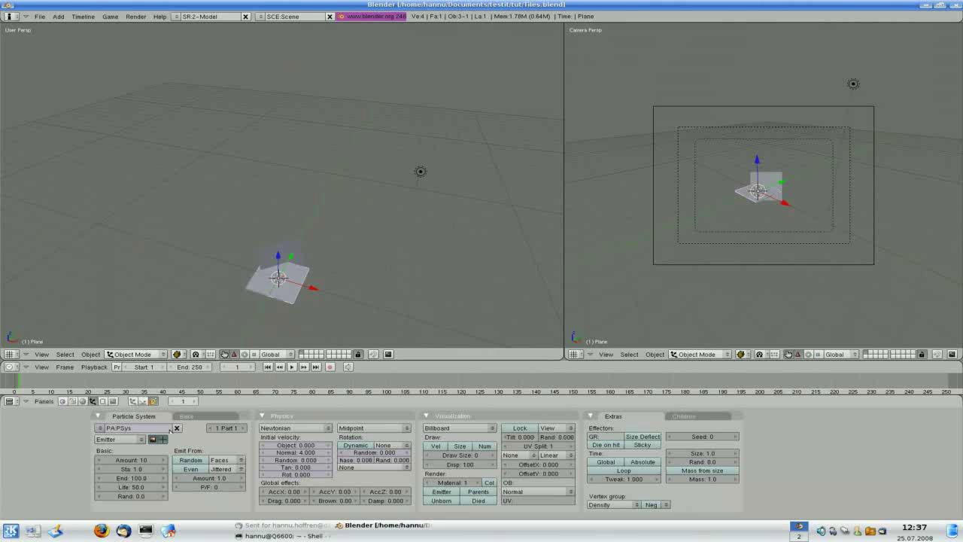
Bake the particle simulation for frames 1 to 250 and inspect the cache files in the blendcache_Tiles folder.
left_click(206, 418)
left_click(116, 427)
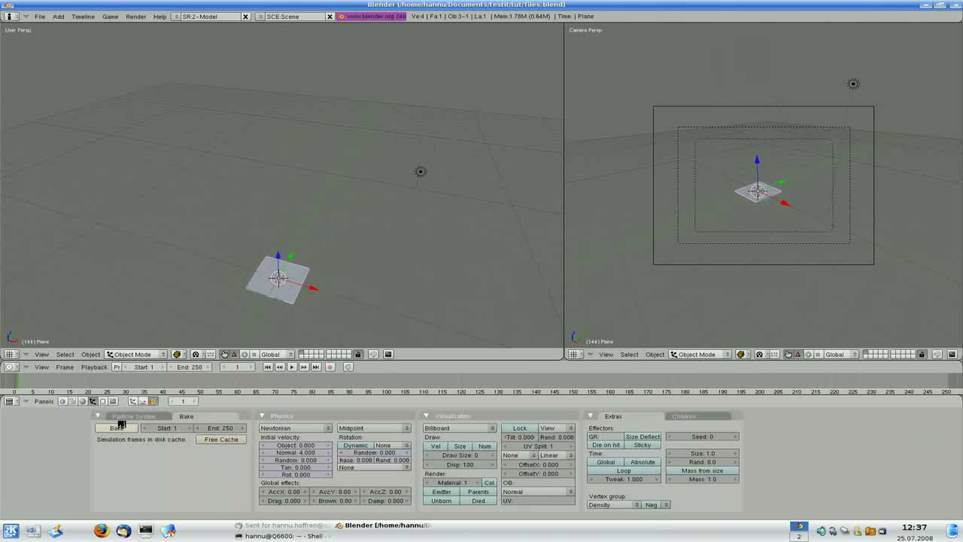
left_click(41, 16)
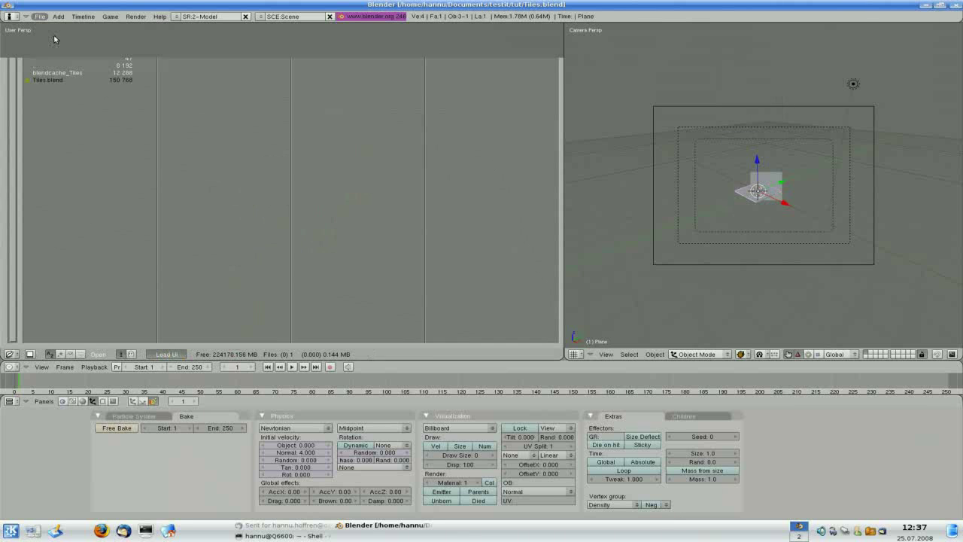
left_click(51, 35)
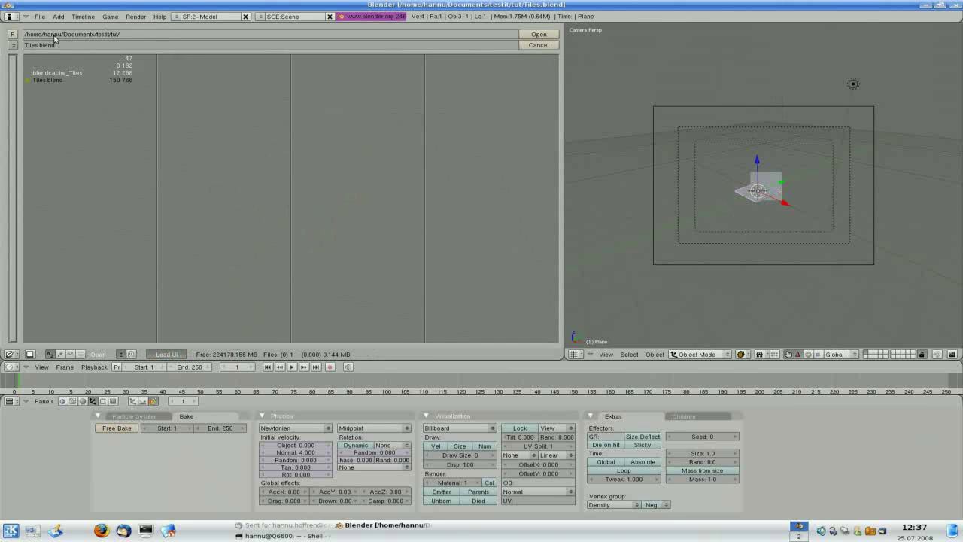
left_click(57, 74)
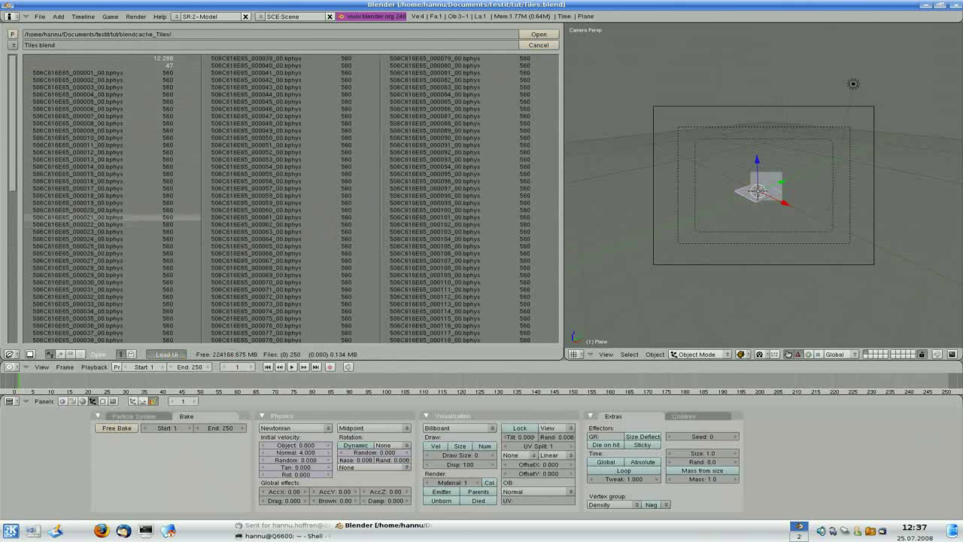
left_click(537, 45)
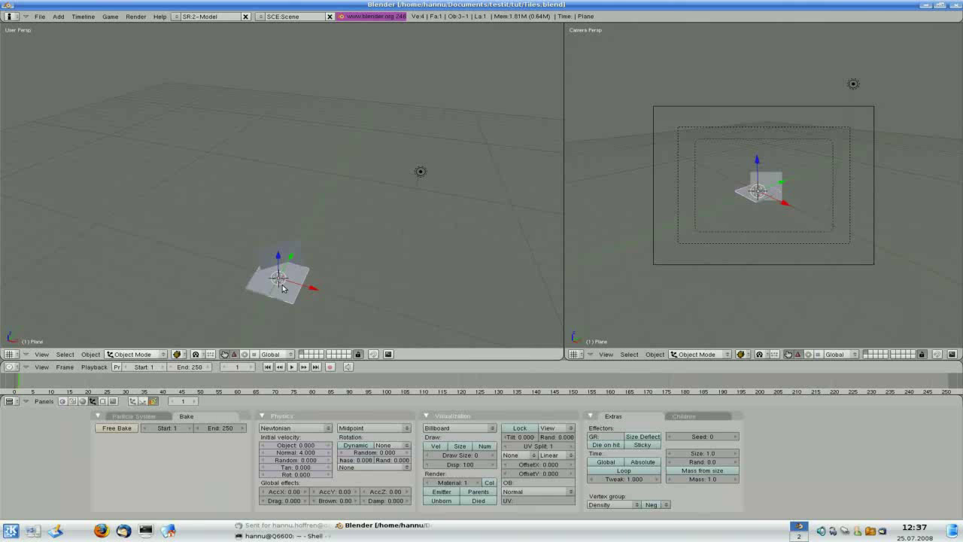
Scrub through the baked particle animation and stop at frame 84.
middle_click_drag(264, 302, 267, 284)
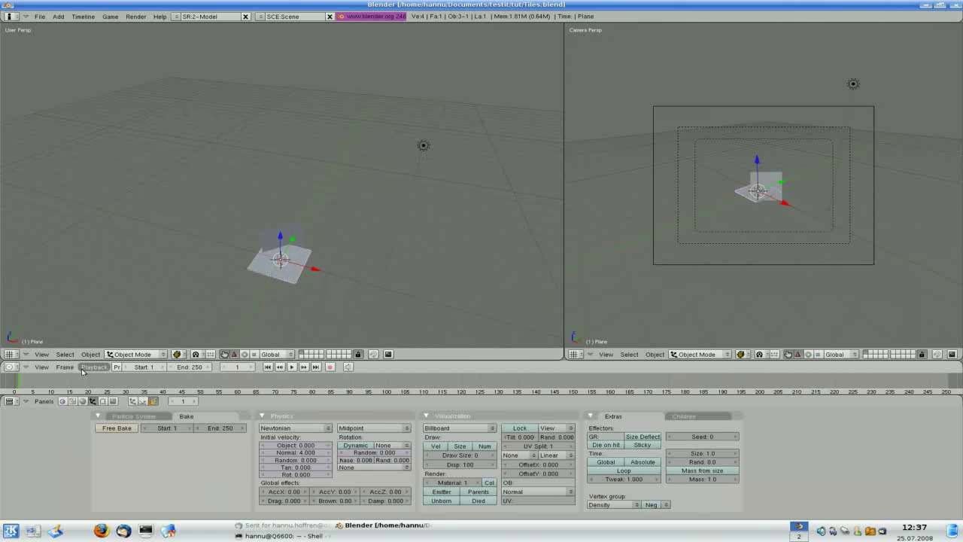
key("alt+a")
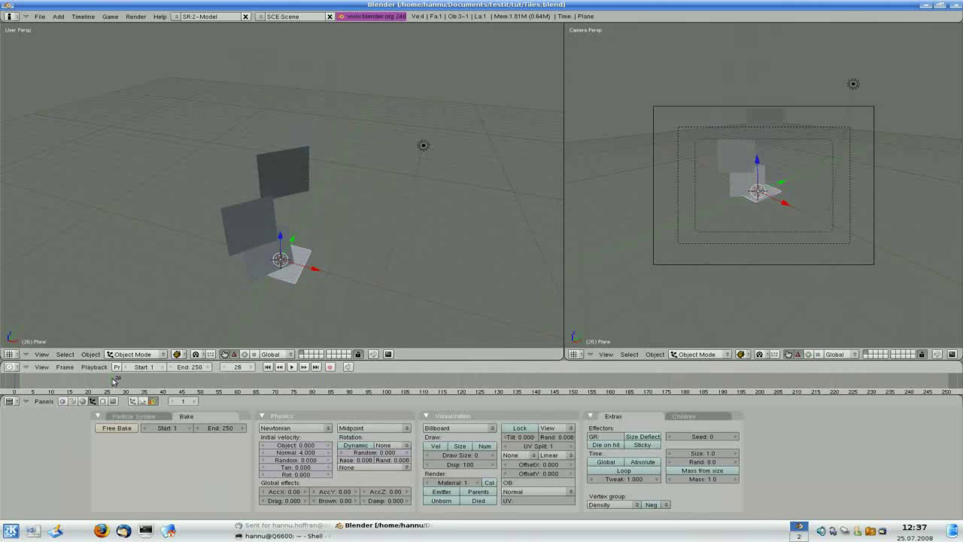
left_click_drag(606, 378, 327, 383)
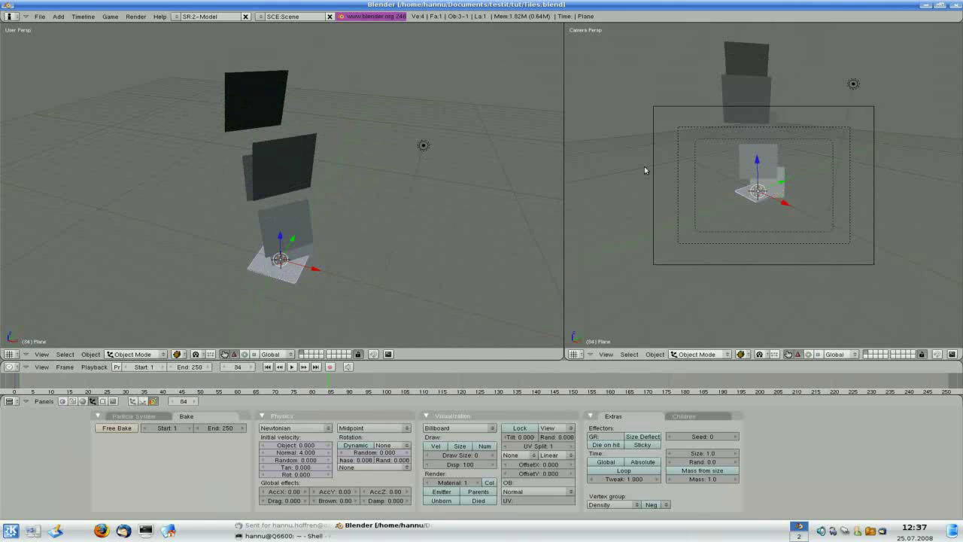
Reposition the camera, including along its local Z axis, so the plane and the rising billboards fit inside the frame.
right_click(652, 165)
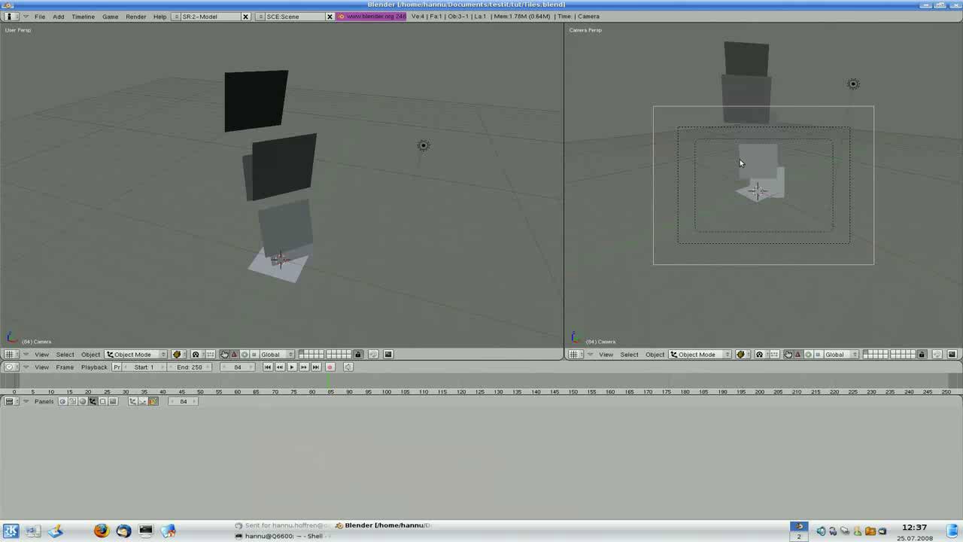
key("g")
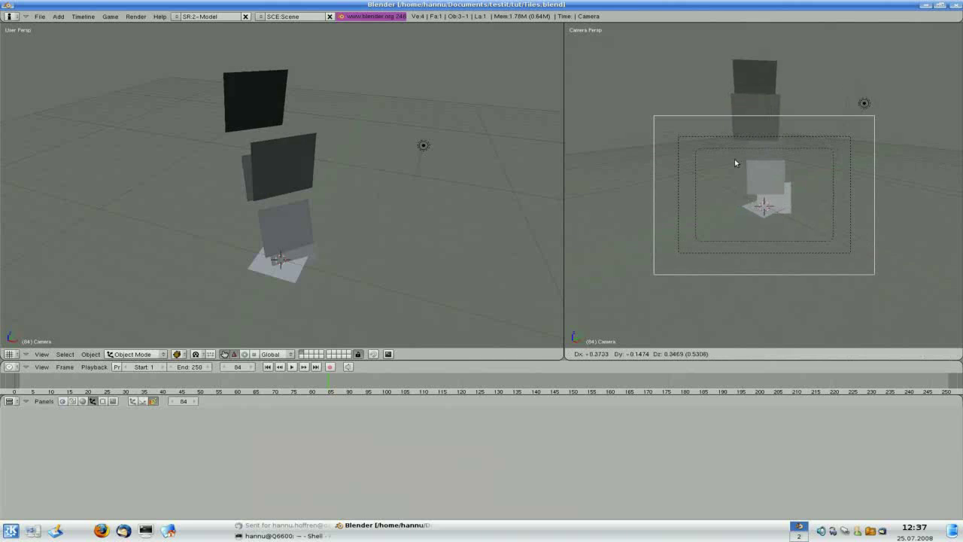
left_click(747, 215)
key("g")
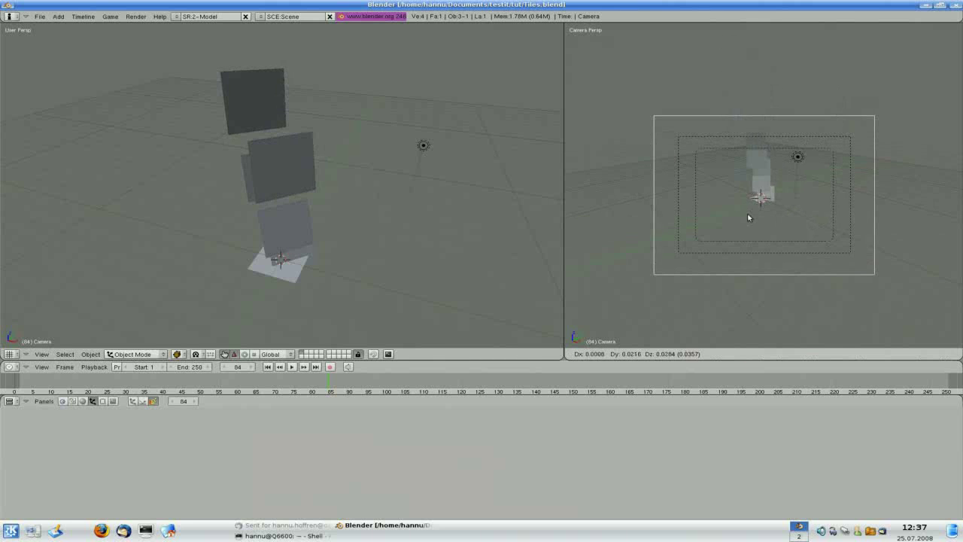
left_click(763, 192)
key("g")
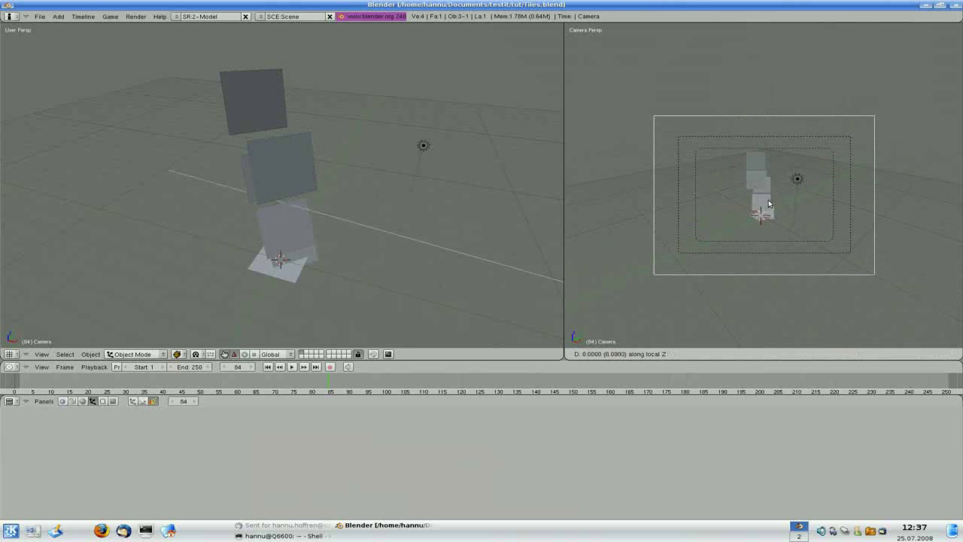
left_click(748, 162)
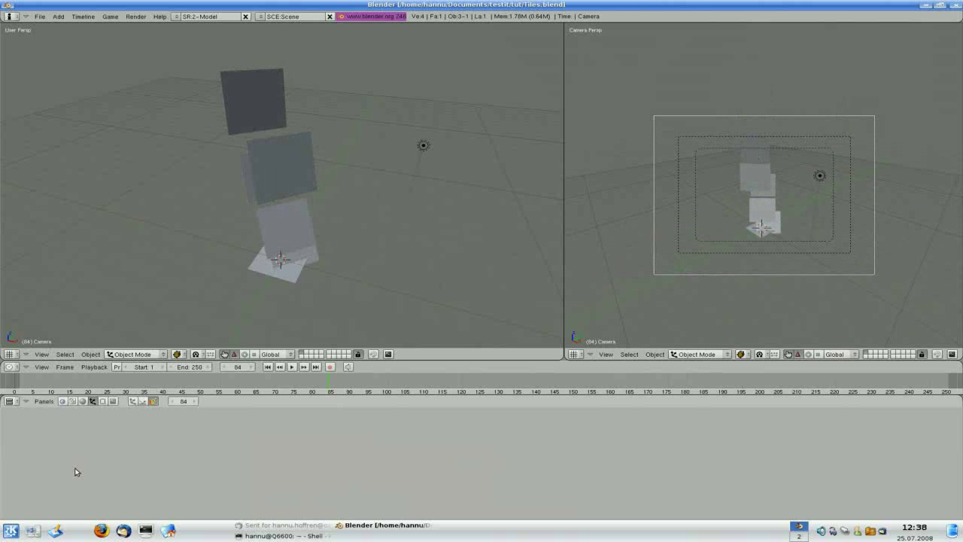
Add a new material to the emitter plane and make it Shadeless.
left_click(86, 403)
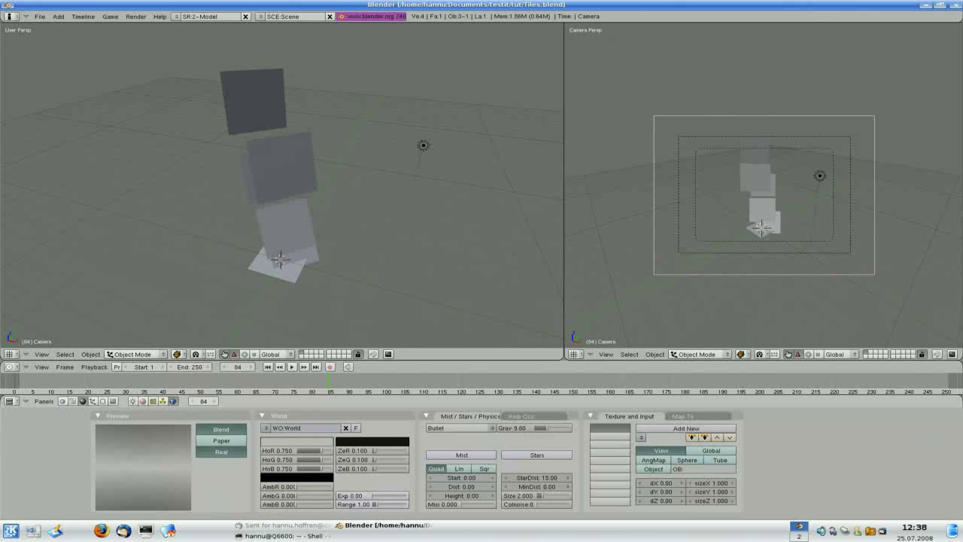
right_click(271, 264)
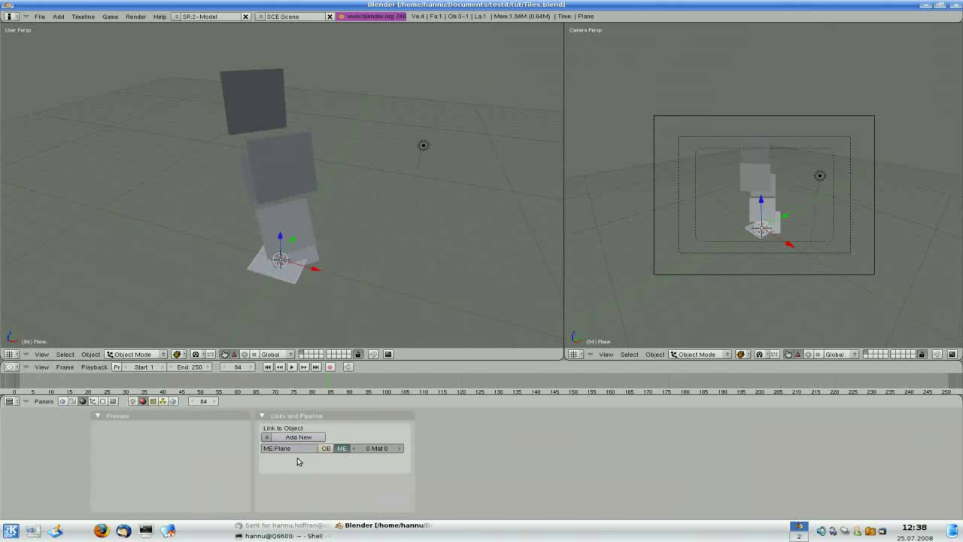
left_click(298, 436)
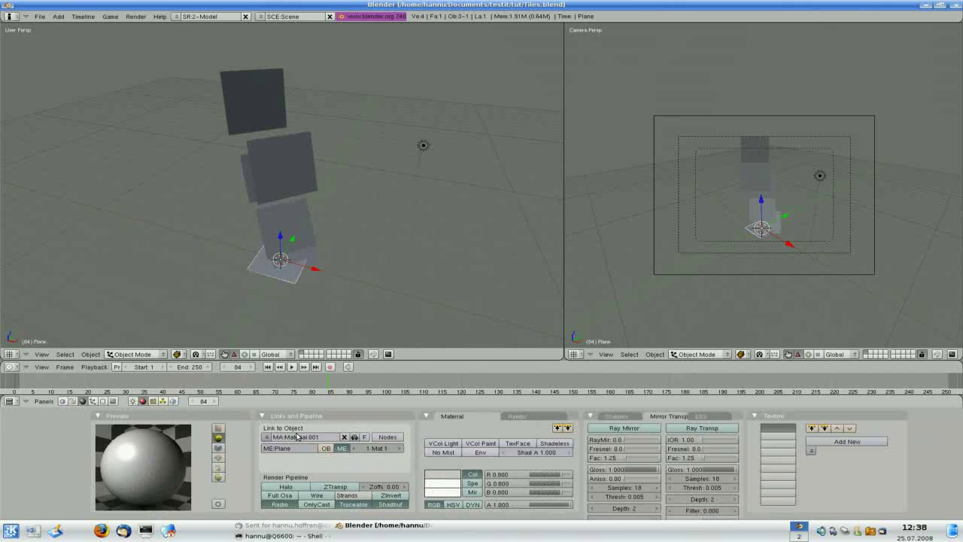
left_click(555, 443)
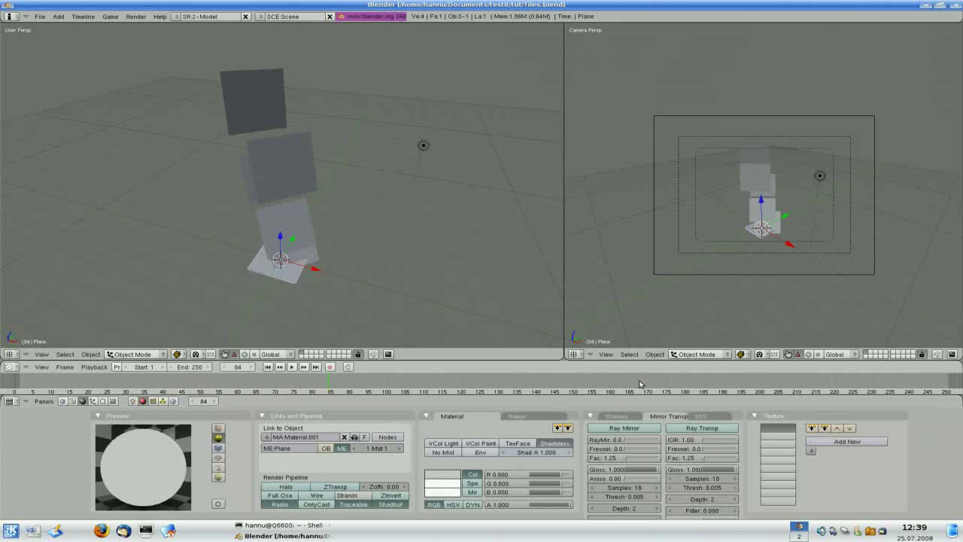
Switch the camera view area to the UV/Image Editor and create a new black 1024 by 1024 image with the default settings.
left_click(574, 354)
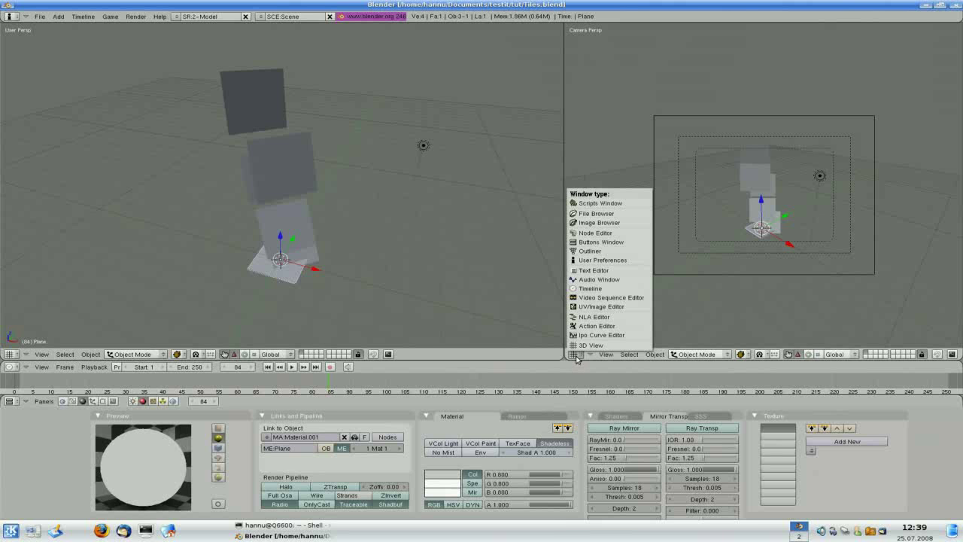
left_click(599, 306)
left_click(628, 355)
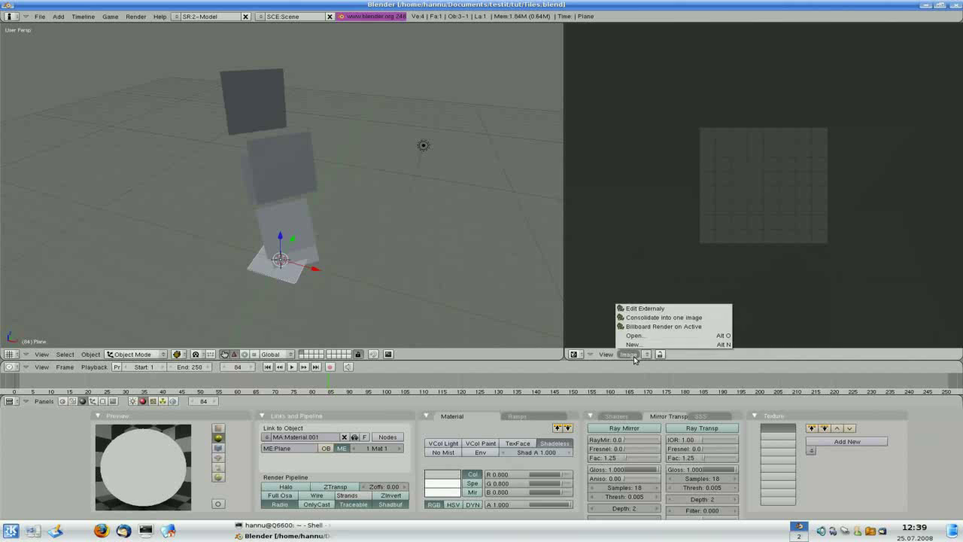
left_click(630, 354)
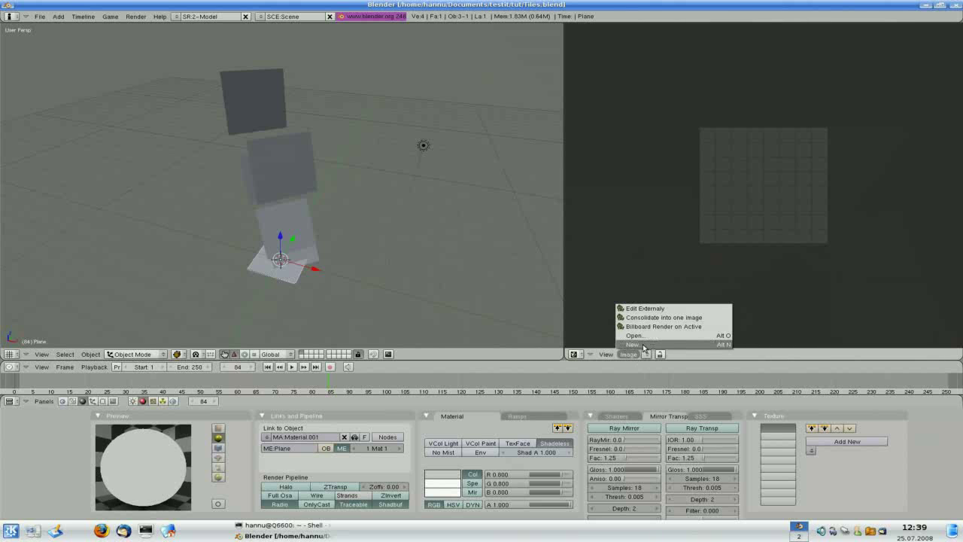
left_click(574, 353)
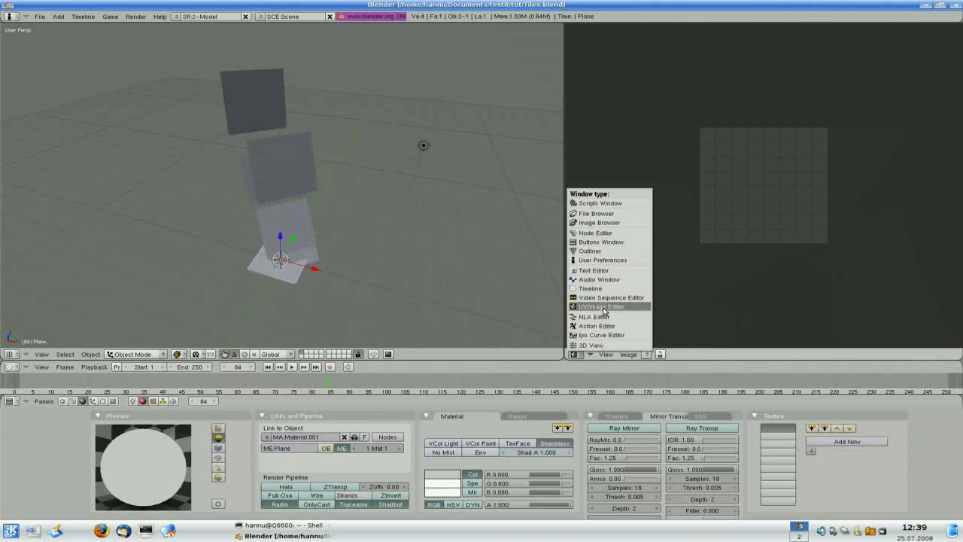
left_click(601, 307)
left_click(628, 354)
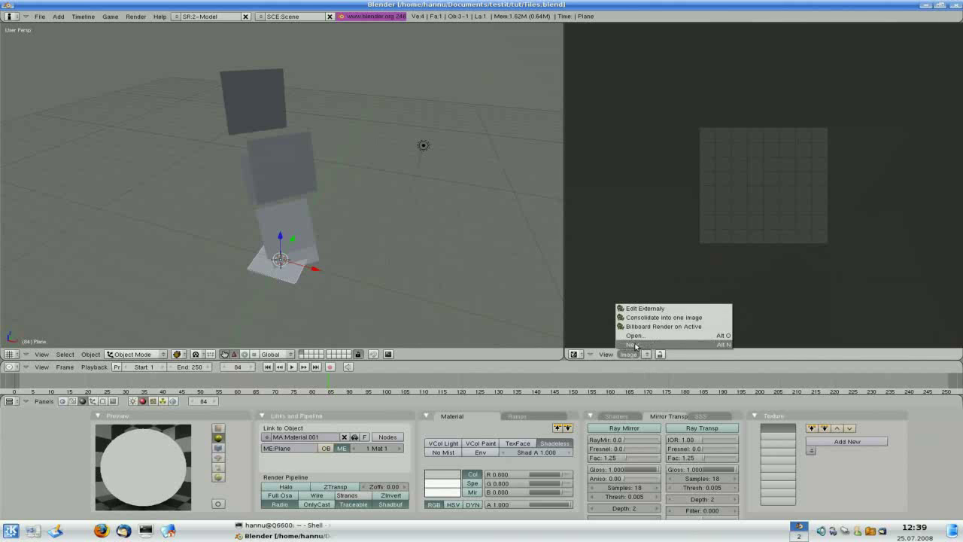
left_click(636, 345)
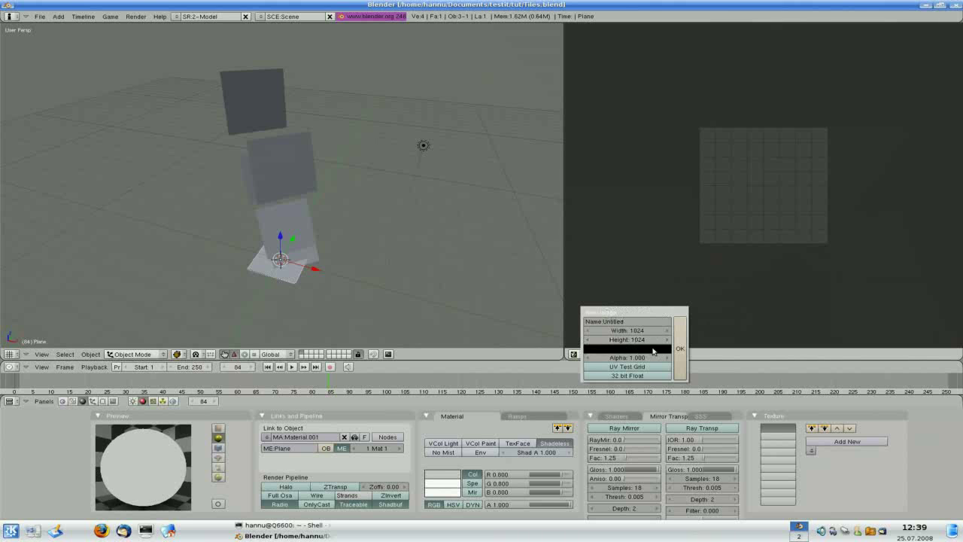
left_click(678, 348)
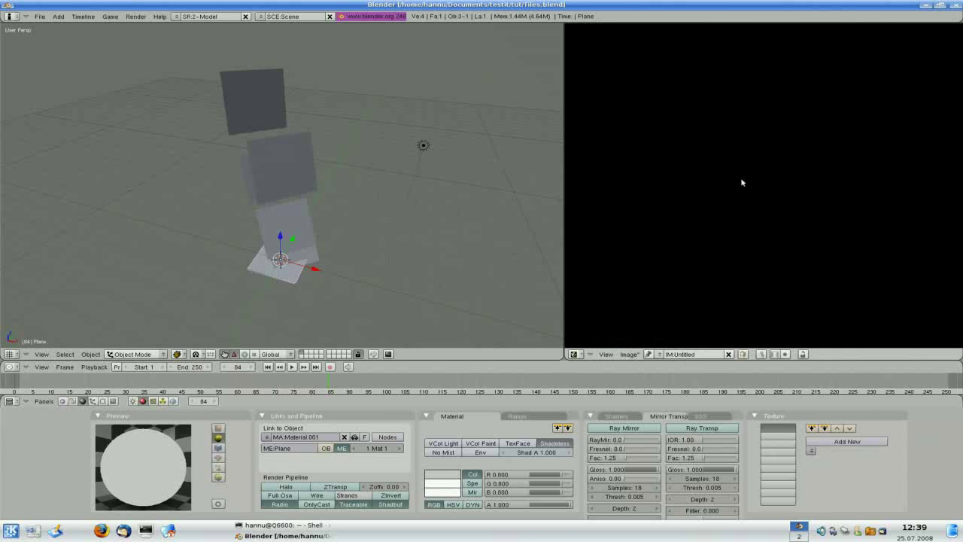
Enable texture painting on the new image and bring up the Paint Tool settings beside the canvas's lower corner.
left_click(761, 354)
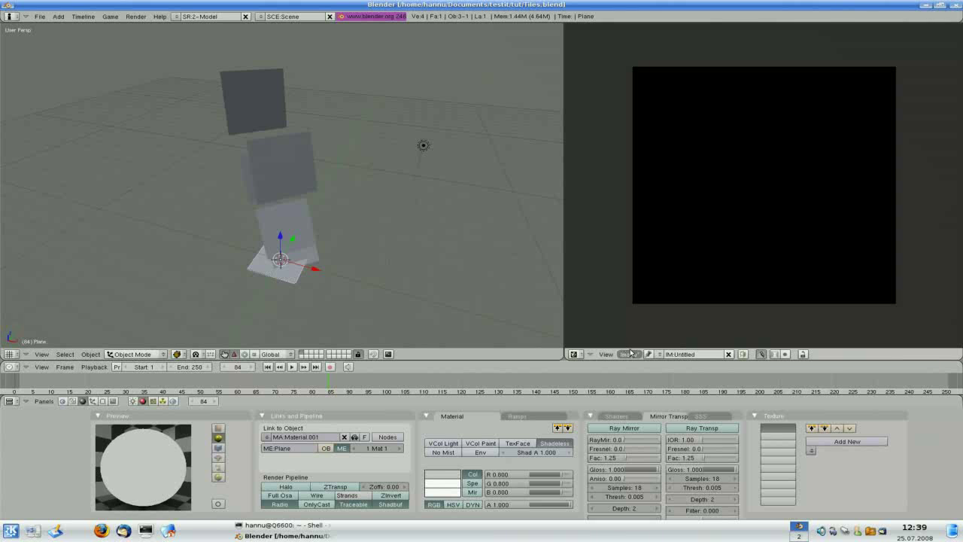
left_click(607, 355)
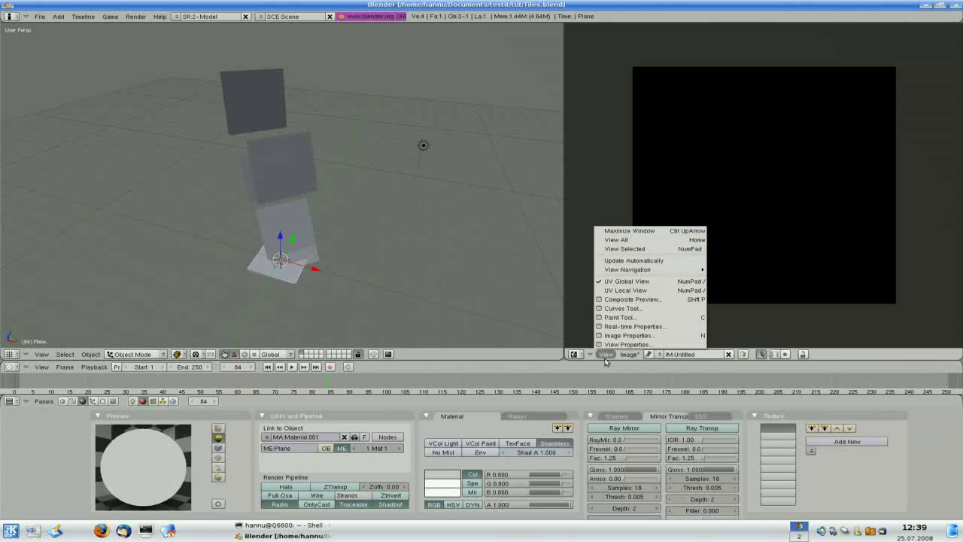
left_click(633, 319)
left_click_drag(609, 214, 618, 261)
Try a freehand test scribble on the black image and discard it by reloading the image.
mouse_move(783, 134)
left_mouse_down()
mouse_move(699, 170)
mouse_move(787, 130)
left_mouse_up()
key("alt+r")
left_click(731, 217)
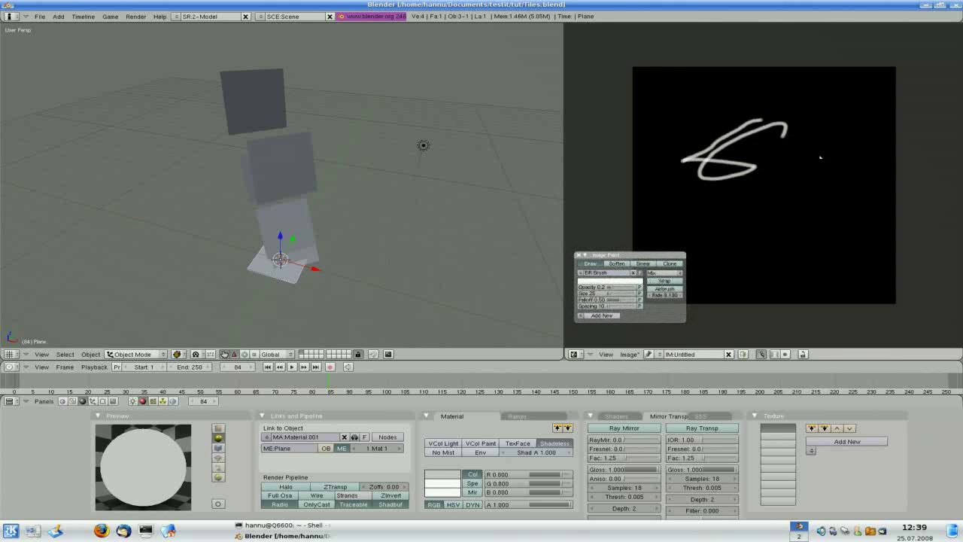
Set the brush size to 104 and paint a white vertical and horizontal line dividing the image into four tiles.
mouse_move(617, 292)
left_mouse_down()
mouse_move(632, 292)
mouse_move(606, 294)
mouse_move(624, 299)
left_mouse_up()
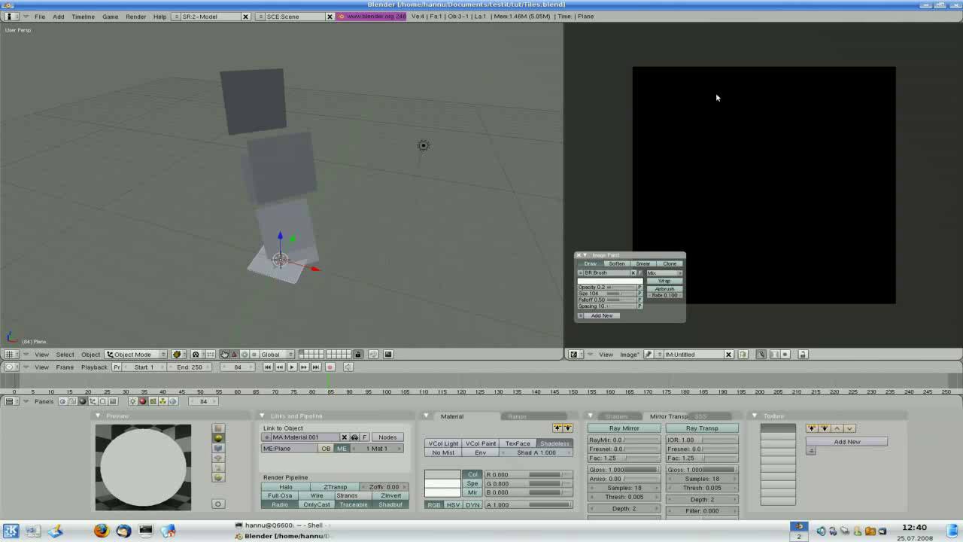
left_click(756, 74)
left_click_drag(758, 78, 759, 307)
left_click_drag(618, 183, 914, 181)
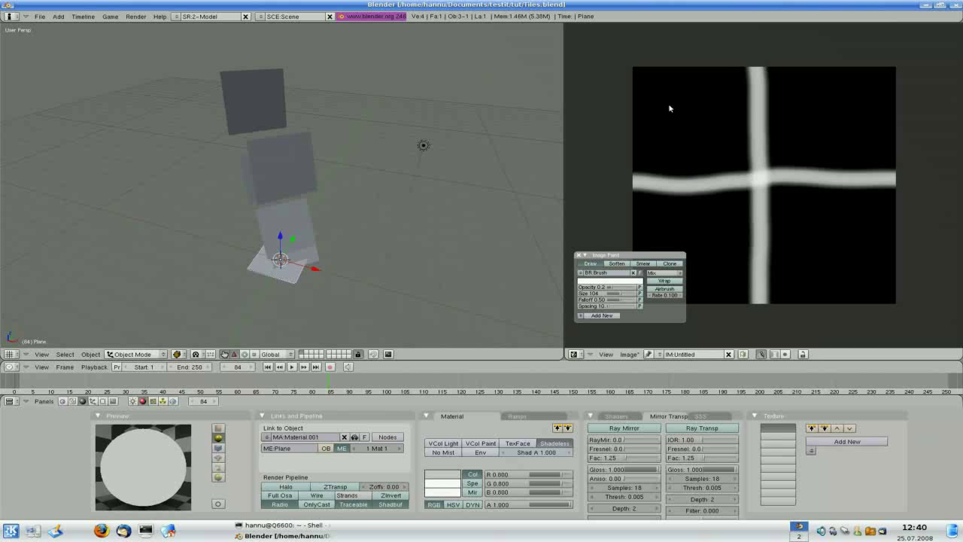
Paint the Roman numerals I and II in the two upper tiles of the image.
left_click_drag(686, 82, 683, 122)
left_click_drag(656, 83, 704, 78)
left_click_drag(656, 120, 726, 124)
left_click_drag(815, 98, 818, 150)
left_click_drag(844, 103, 861, 141)
left_click_drag(786, 96, 876, 94)
left_click_drag(789, 143, 871, 139)
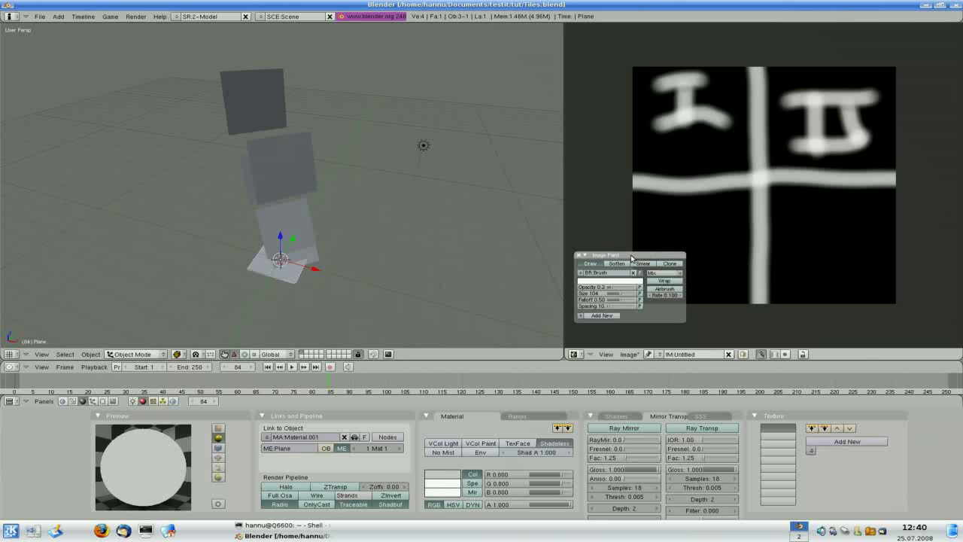
Paint the Roman numerals III and IV in the two lower tiles, keeping the paint settings clear of the canvas while drawing.
left_click_drag(634, 256, 639, 307)
mouse_move(662, 229)
left_mouse_down()
mouse_move(656, 278)
mouse_move(686, 274)
left_mouse_up()
left_click_drag(715, 227, 711, 265)
left_click_drag(645, 239, 769, 207)
left_click_drag(645, 286, 730, 265)
left_click_drag(802, 209, 815, 264)
mouse_move(834, 212)
left_mouse_down()
mouse_move(852, 254)
mouse_move(866, 217)
left_mouse_up()
left_click_drag(789, 214, 896, 232)
left_click_drag(791, 265, 895, 276)
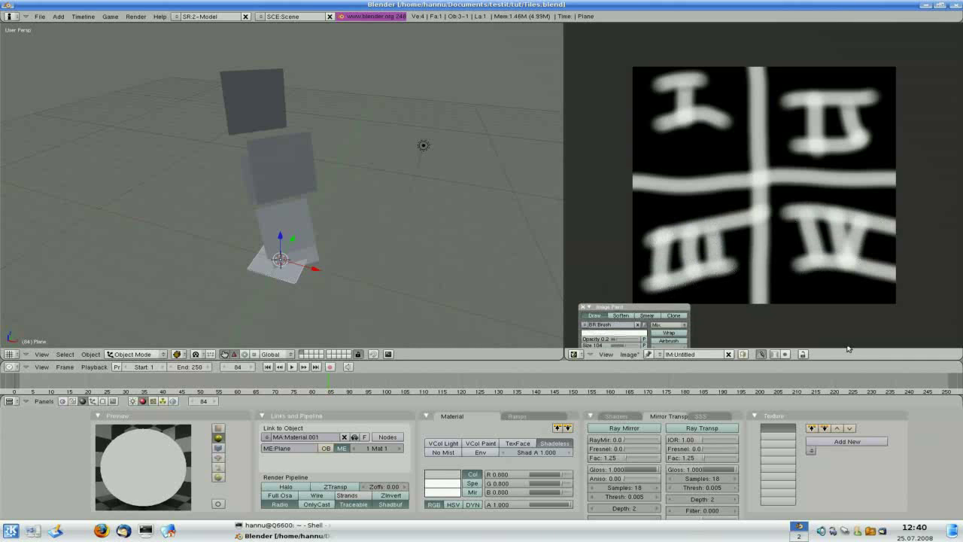
left_click_drag(598, 307, 600, 181)
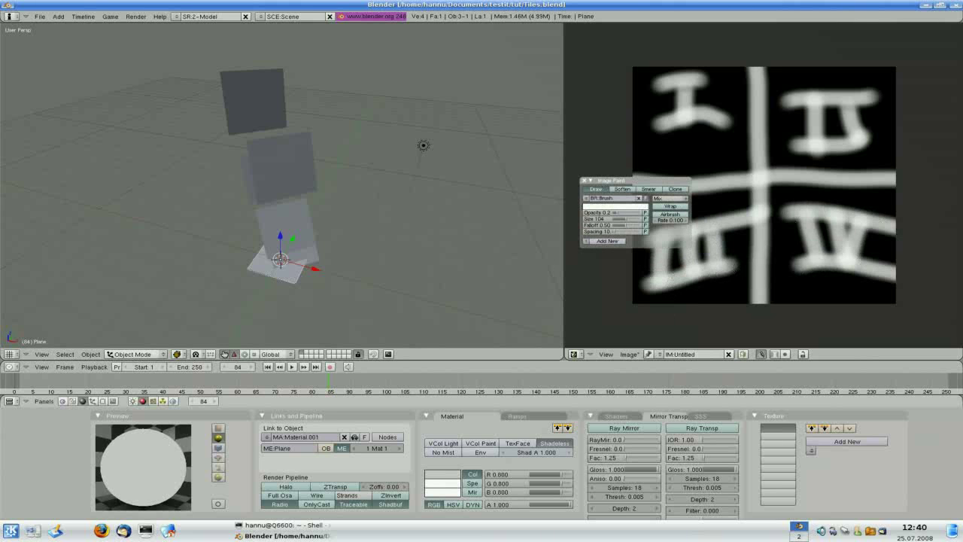
Save the painted image as 2x2.tga in the Documents/testit/tut folder.
left_click(632, 355)
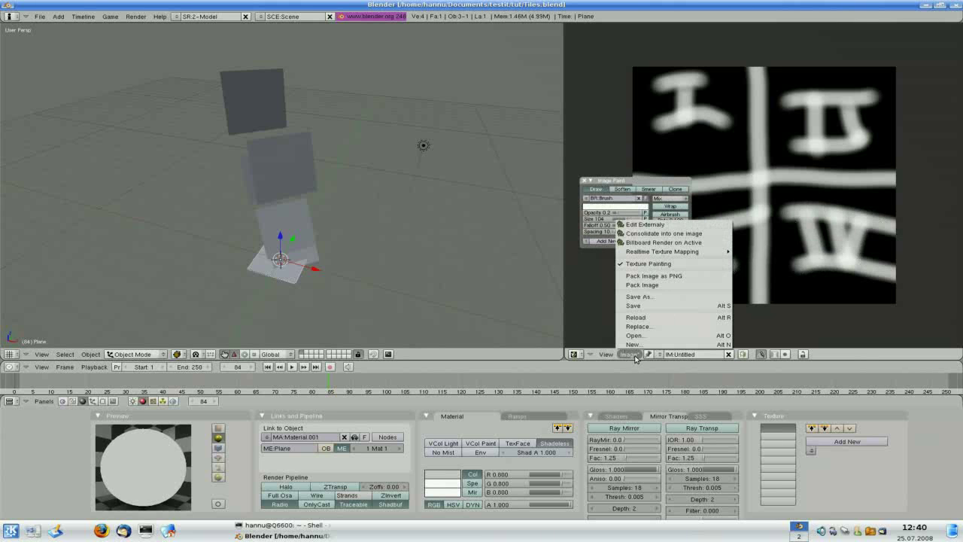
left_click(639, 298)
left_click(577, 44)
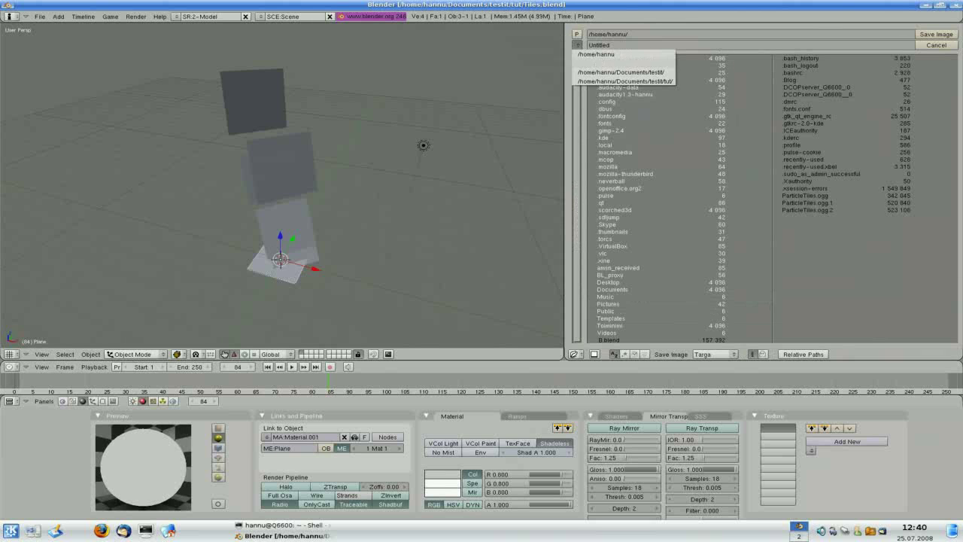
left_click(606, 80)
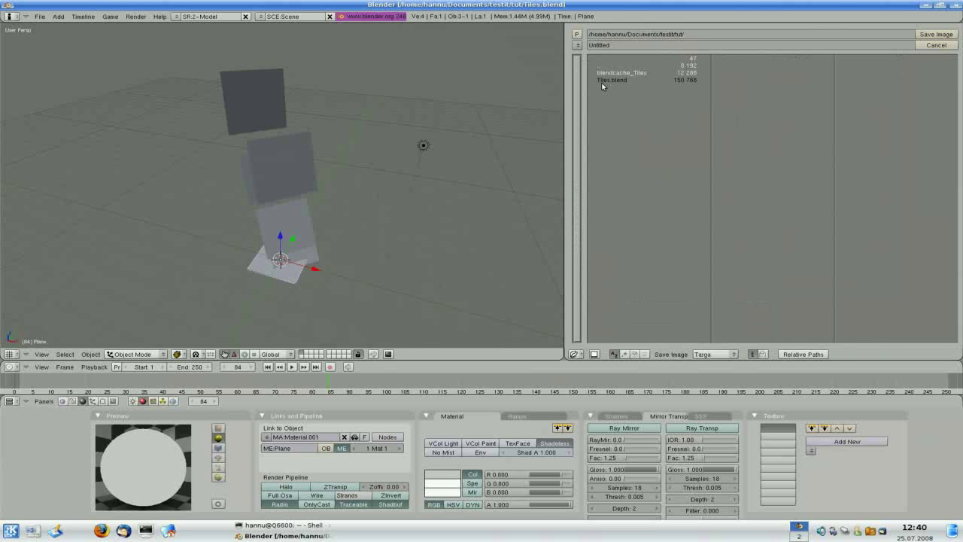
left_click(639, 44)
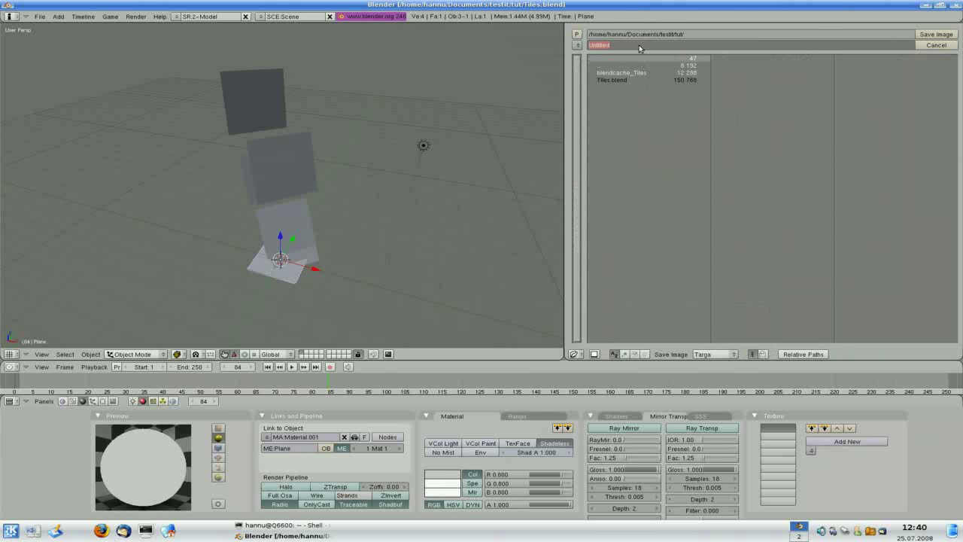
type("2x2")
key("Return")
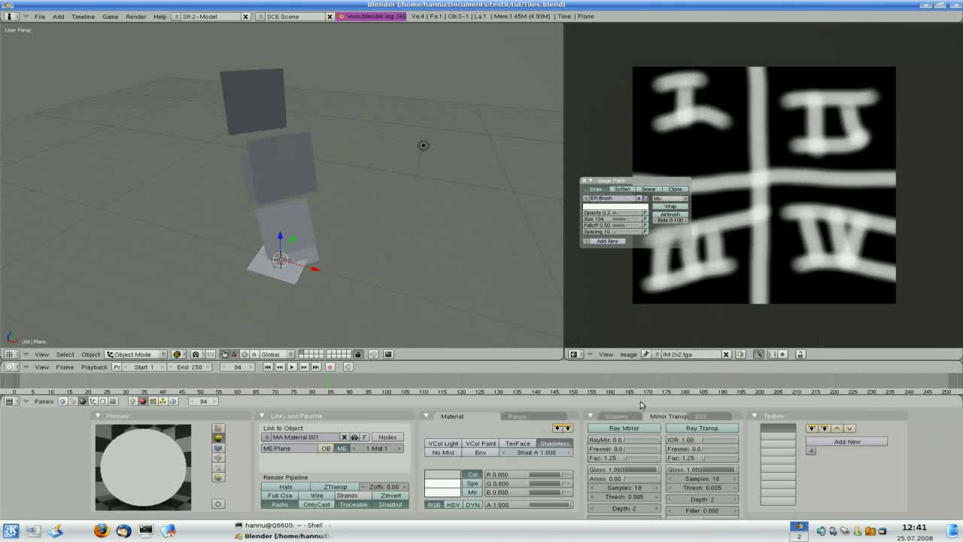
Add a new texture to the plane's material, name it TiledImage and set its texture type to Image.
left_click(155, 402)
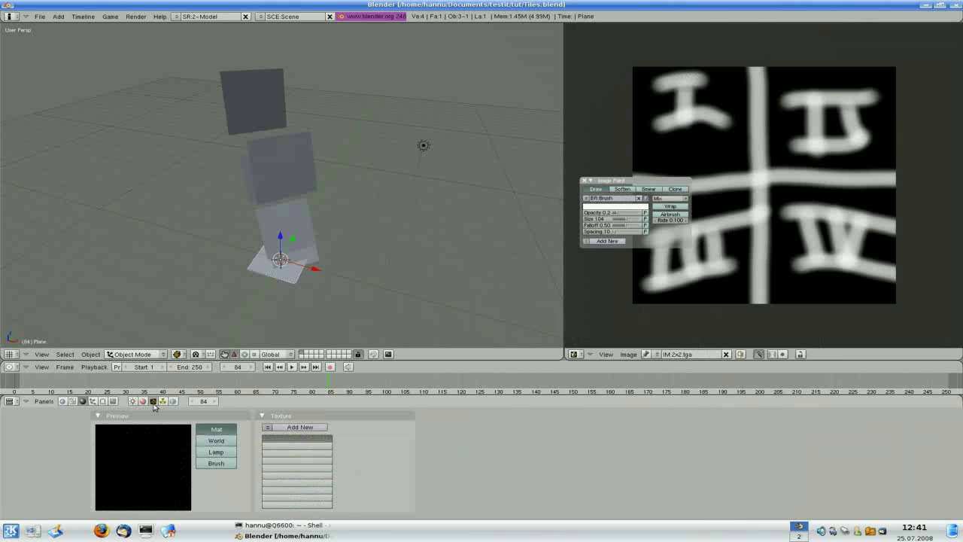
left_click(300, 427)
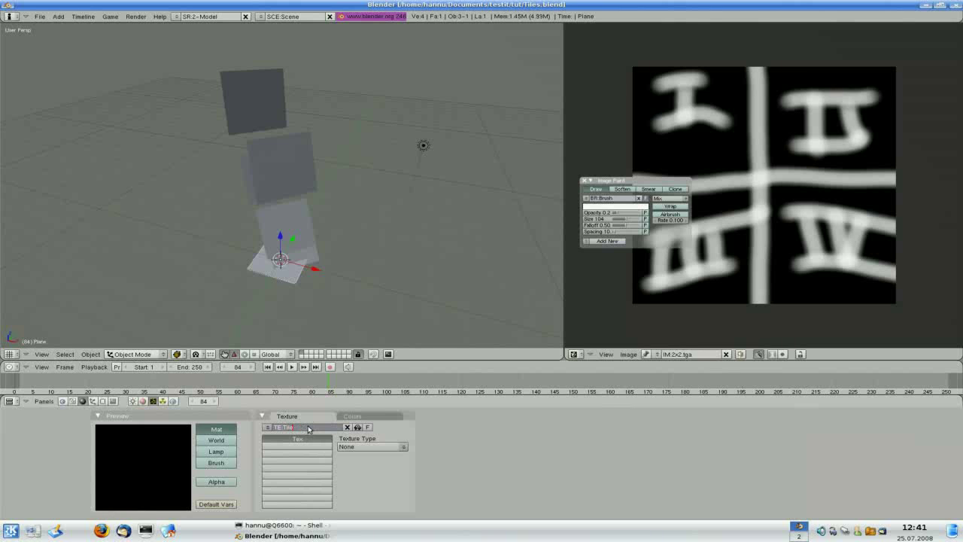
left_click(308, 425)
type("TiledImage")
key("Return")
left_click(370, 447)
left_click(369, 428)
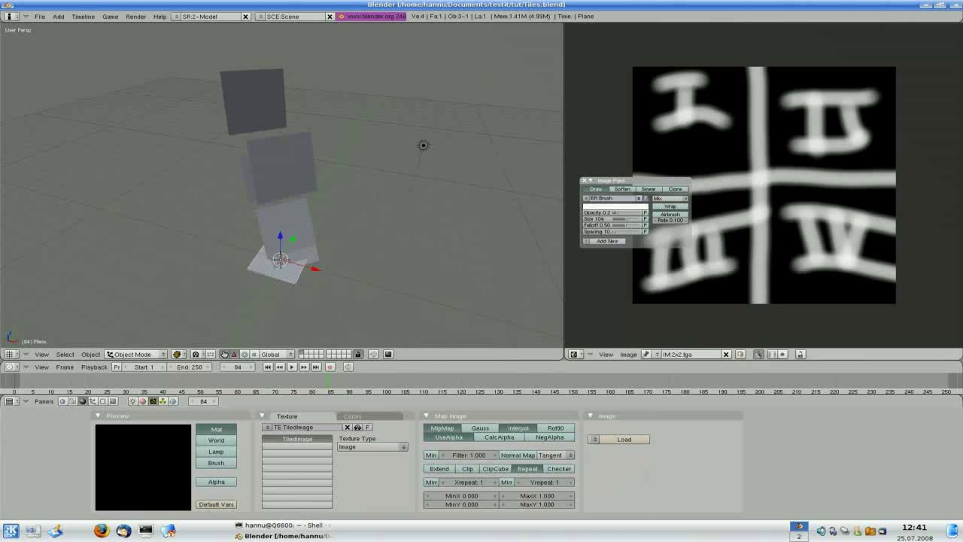
Assign 2x2.tga as the image of the TiledImage texture and turn off UseAlpha.
left_click(602, 441)
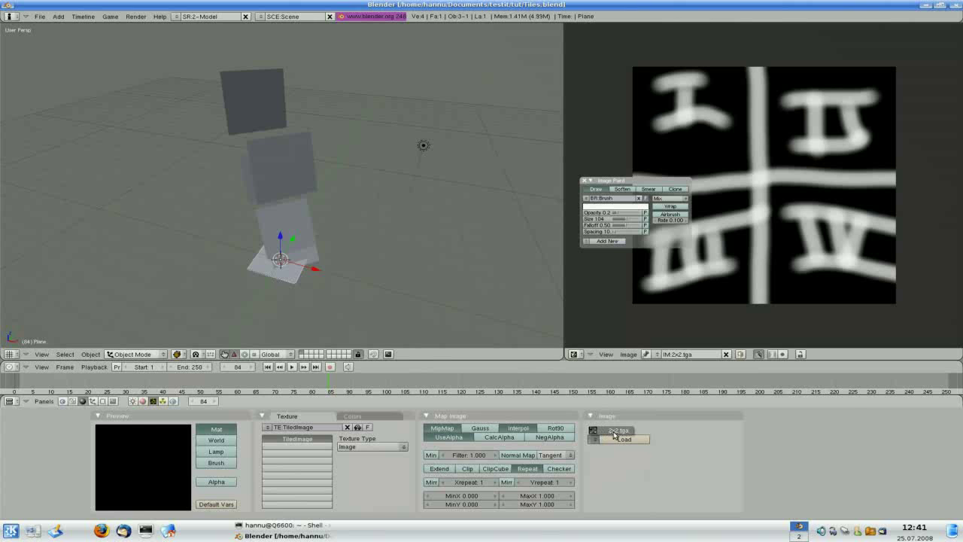
left_click(617, 432)
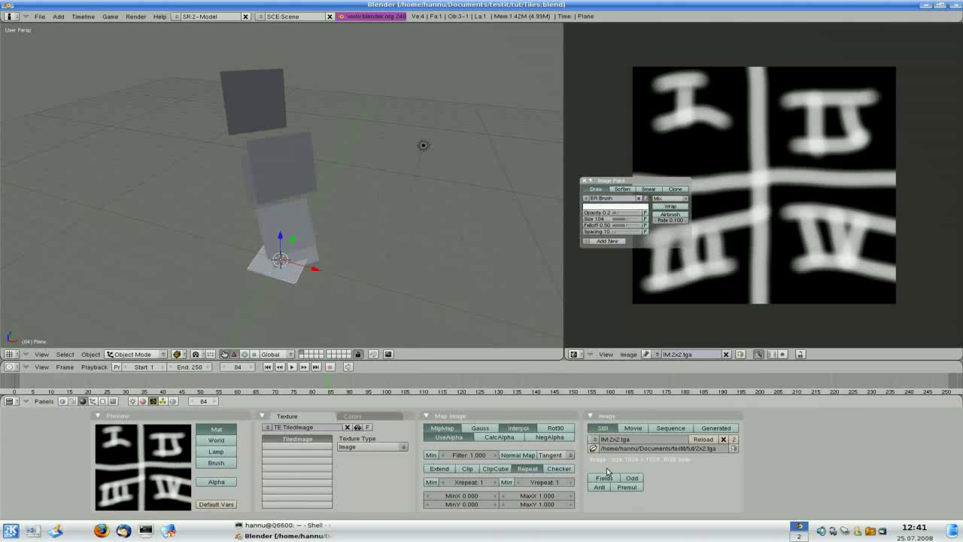
left_click(456, 440)
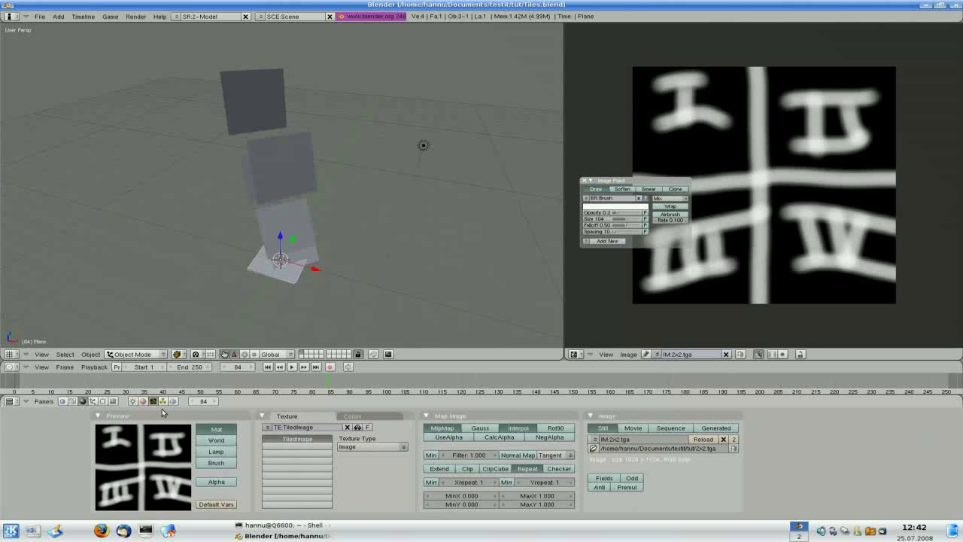
Try a UV Split of 10 in the particle system's billboard visualization settings, and set it to 2 instead.
left_click(92, 401)
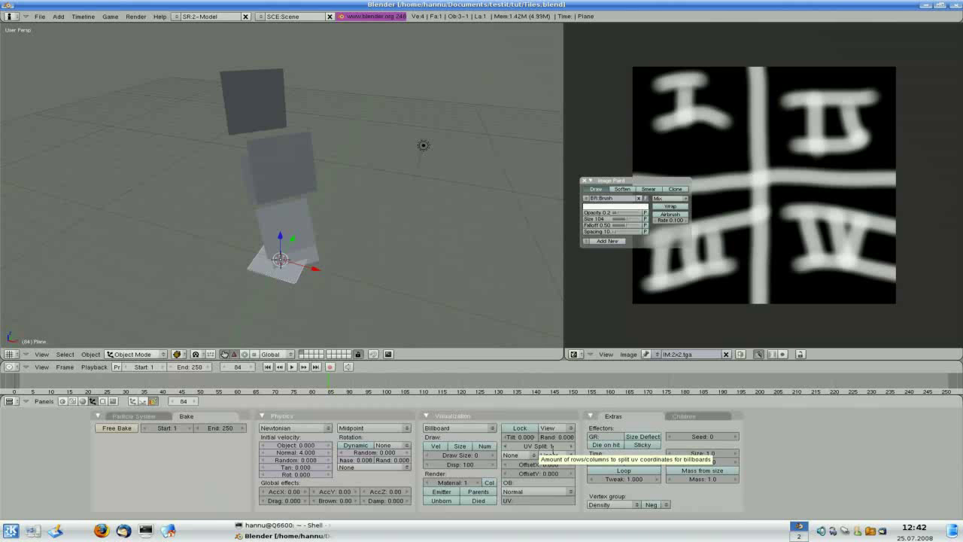
left_click(558, 446)
type("10")
key("Return")
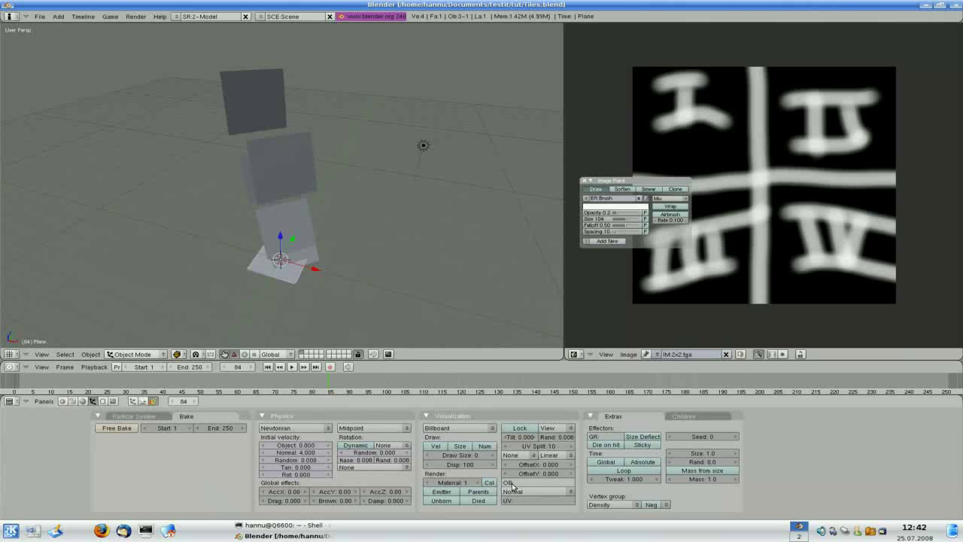
left_click(552, 447)
type("2")
key("Return")
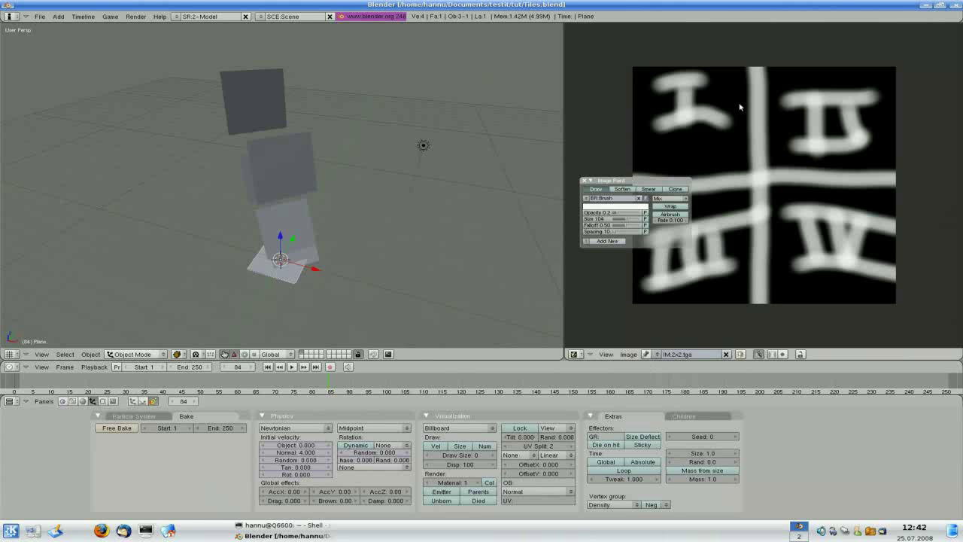
Change the billboards' UV Split to 10 as a demonstration and return it to 2.
left_click(572, 447)
left_click(553, 446)
type("10")
key("Return")
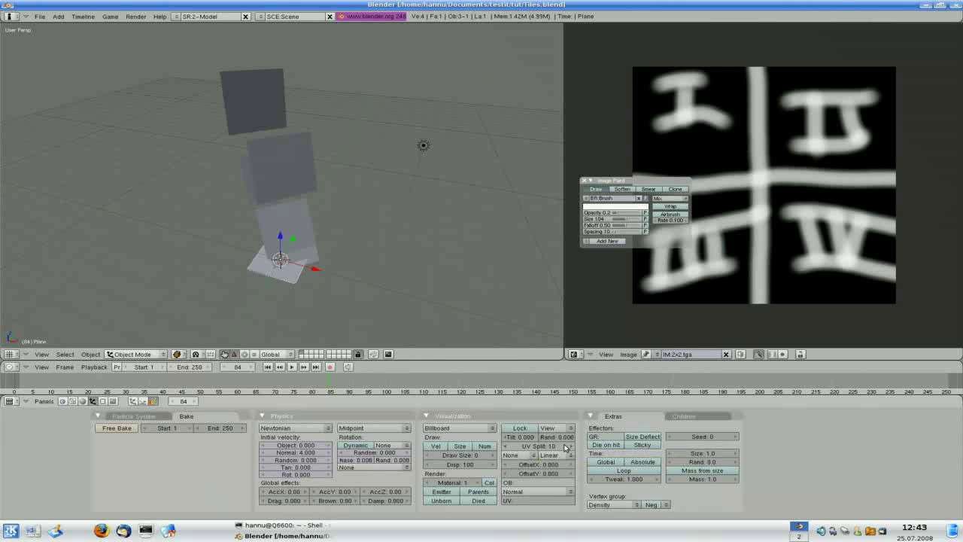
left_click(557, 450)
left_click_drag(558, 450, 532, 454)
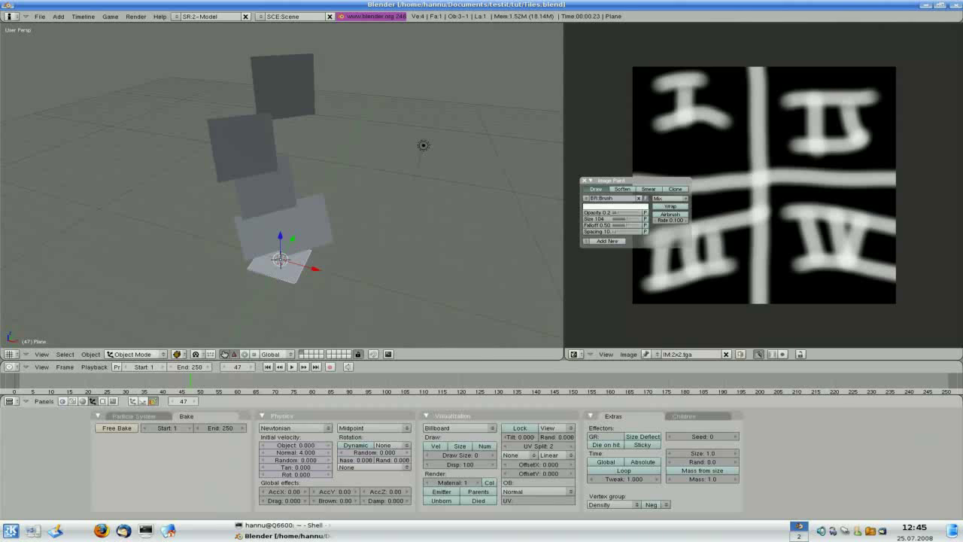
Set the TiledImage texture's map input on the plane's material to UV coordinates.
left_click(83, 401)
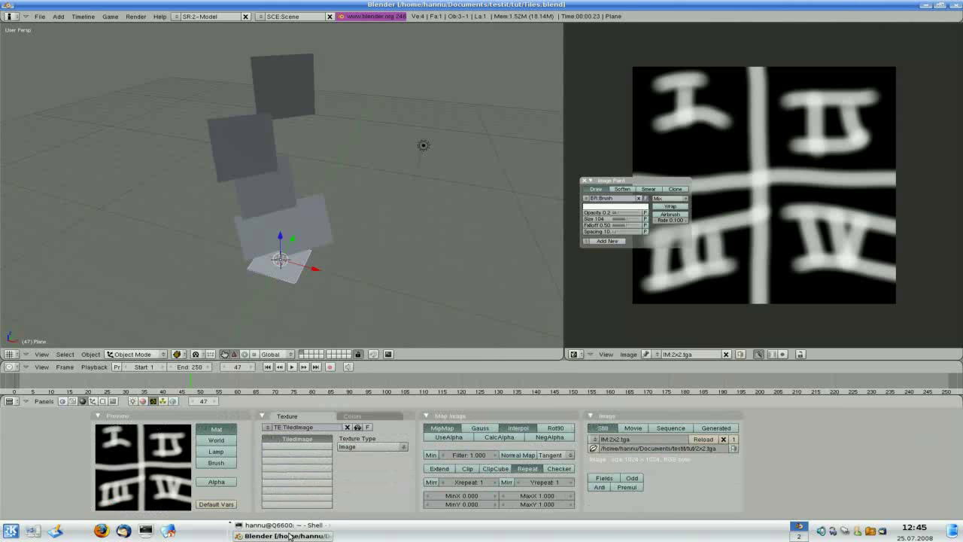
left_click(143, 401)
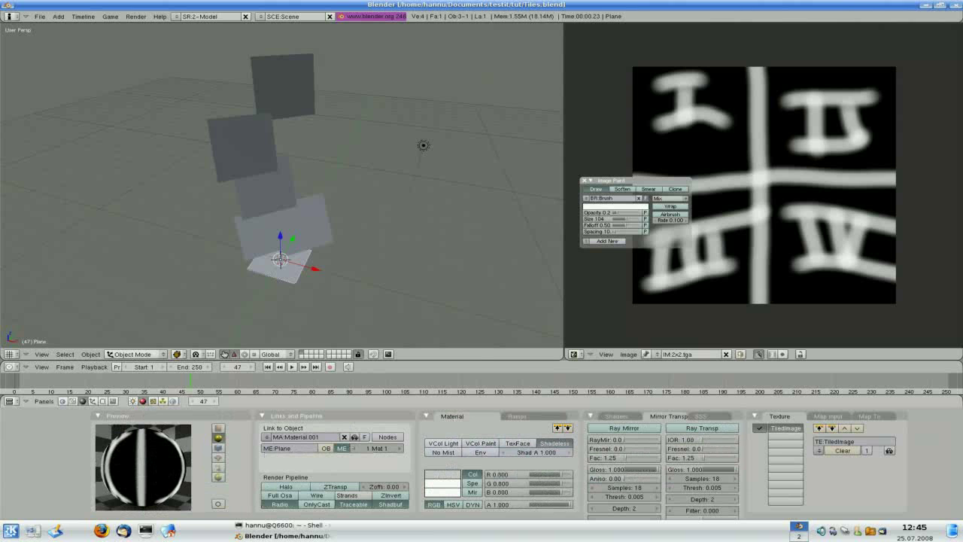
left_click(832, 418)
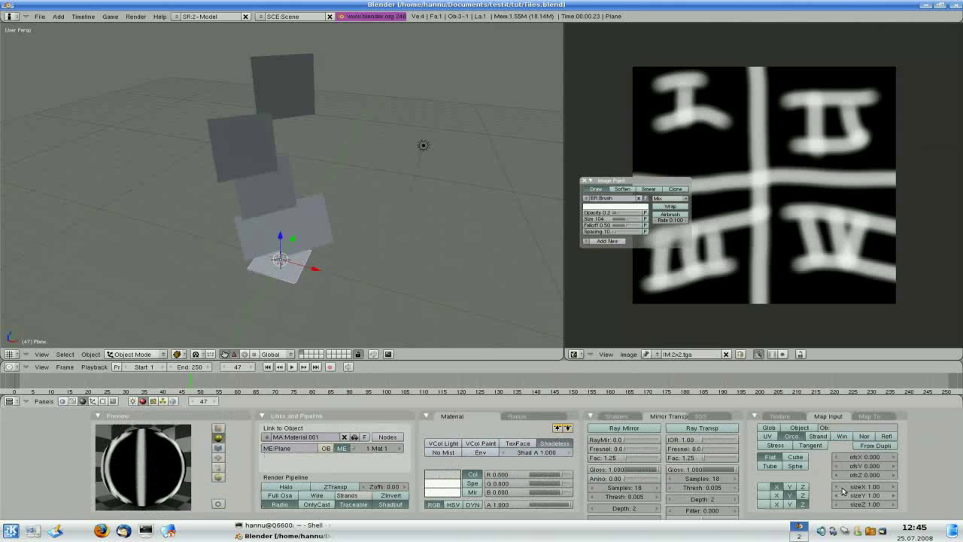
left_click(768, 437)
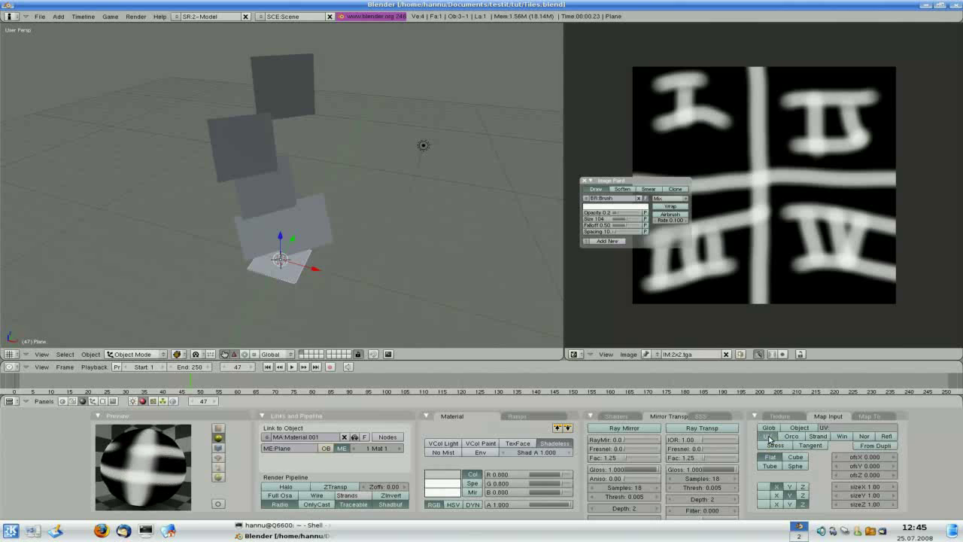
Check the TiledImage texture's Map To settings and switch the material preview to a flat plane.
left_click(875, 417)
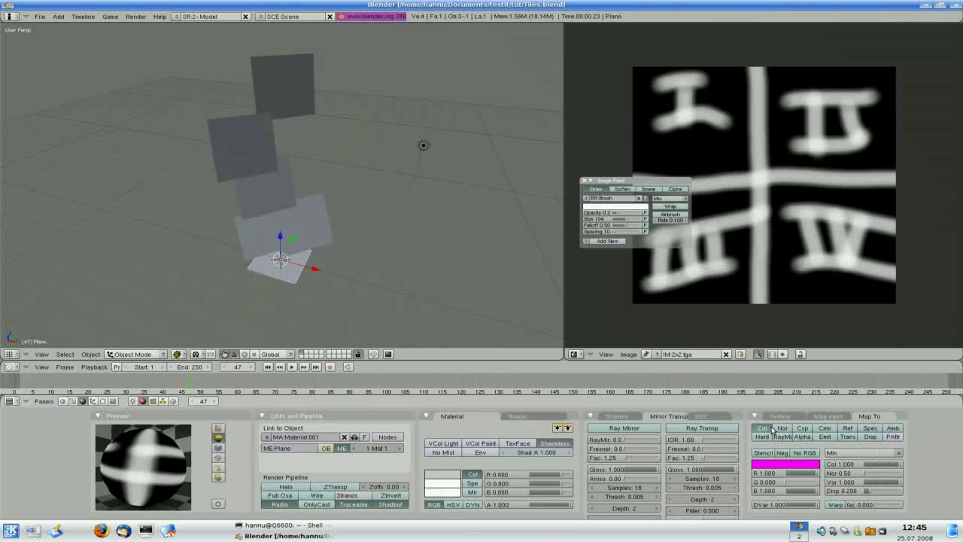
left_click(218, 428)
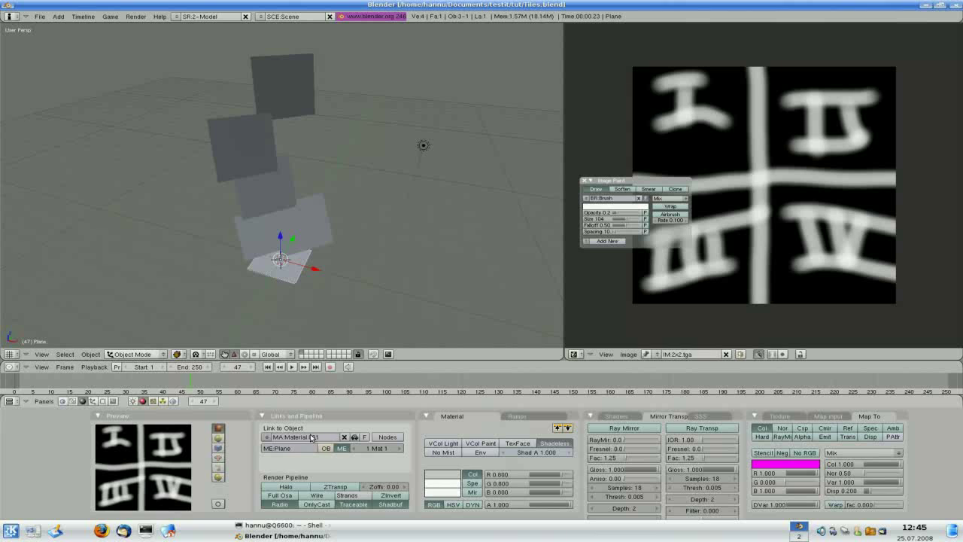
left_click(827, 416)
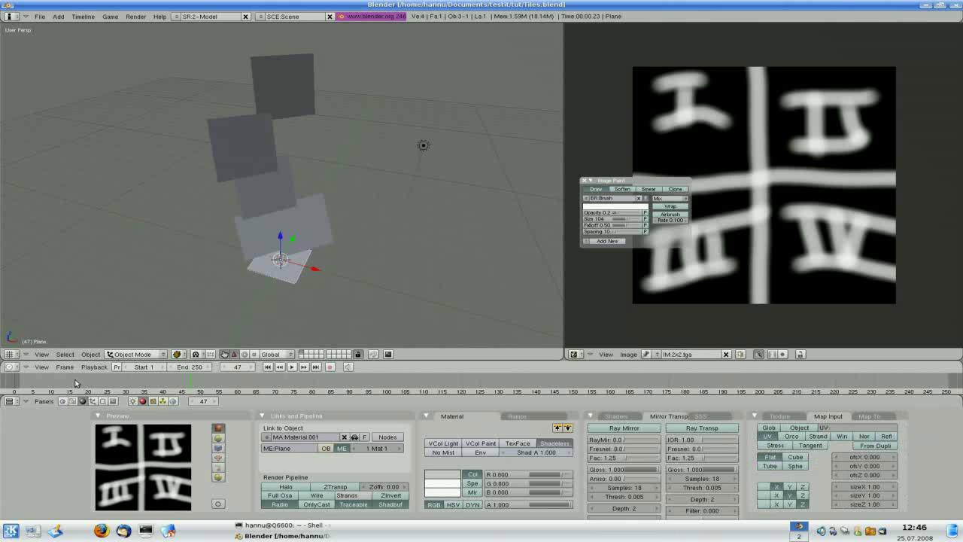
Return to frame 1 and unwrap the plane's UVs in Edit Mode.
left_click_drag(76, 383, 6, 380)
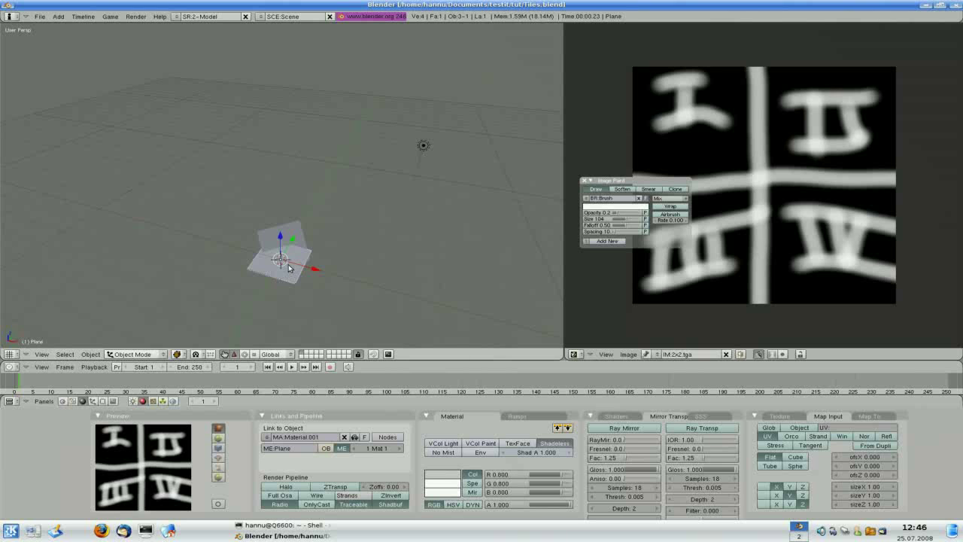
key("Tab")
key("u")
left_click(349, 181)
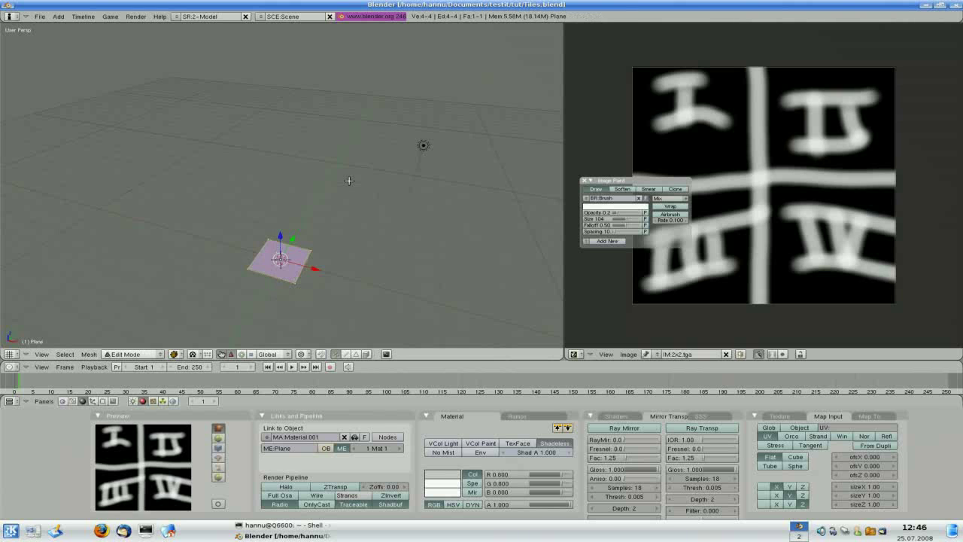
key("Tab")
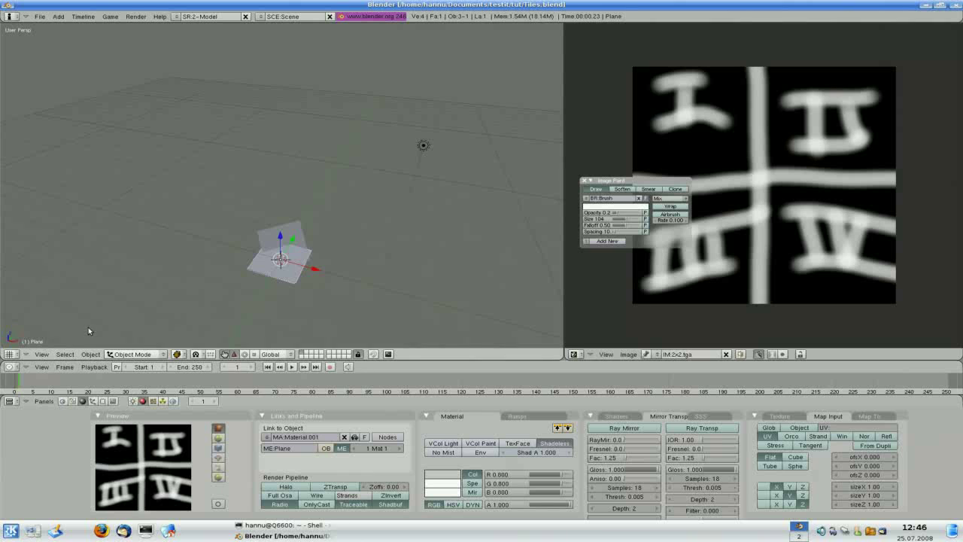
Go to frame 55 and render it to inspect how the texture maps onto the billboards.
left_click_drag(54, 385, 220, 385)
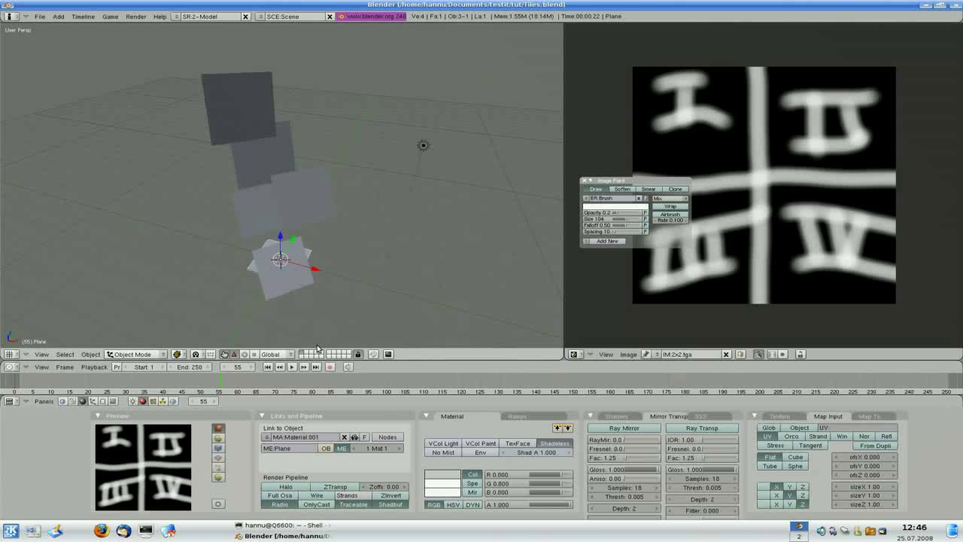
key("F12")
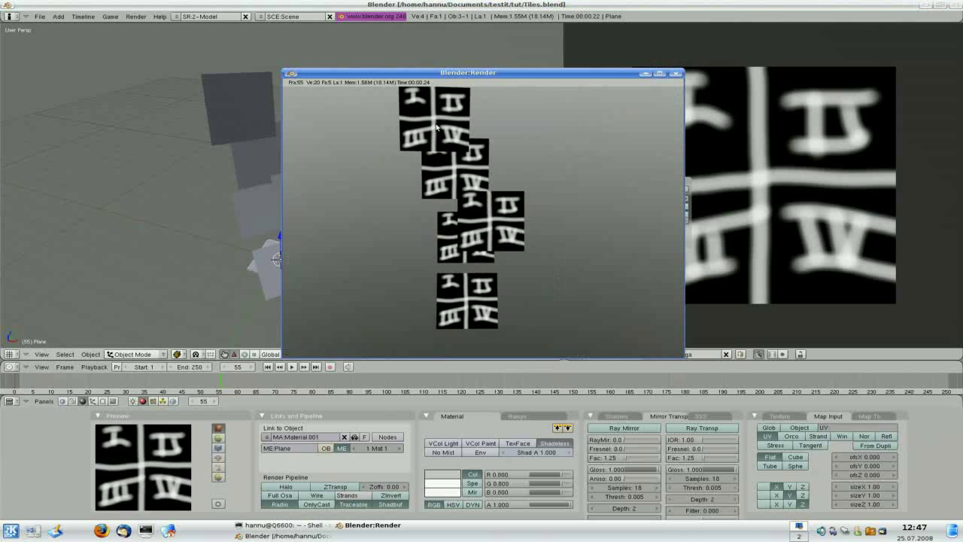
left_click_drag(455, 74, 374, 45)
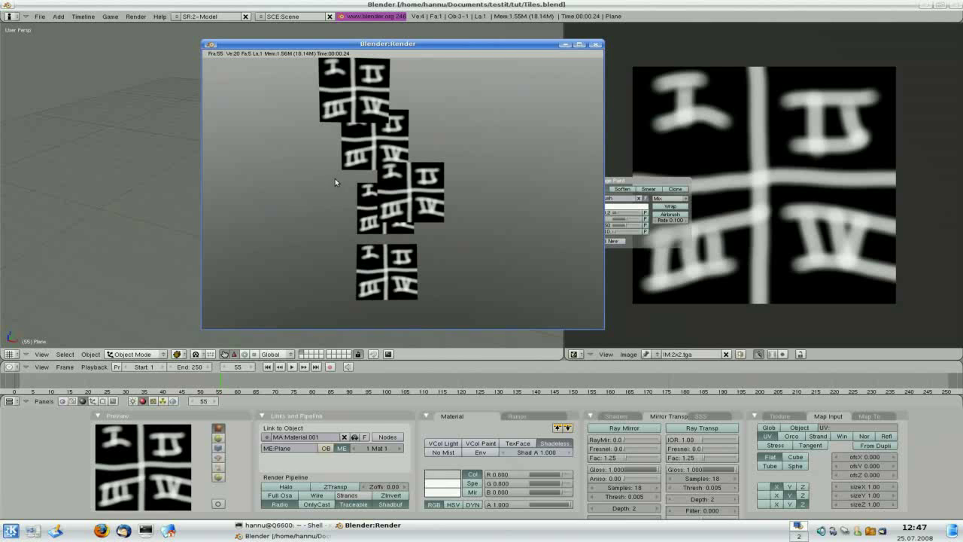
Select Split as the billboards' UV channel in the particle visualization settings and open its UV layer name for editing.
left_click(93, 402)
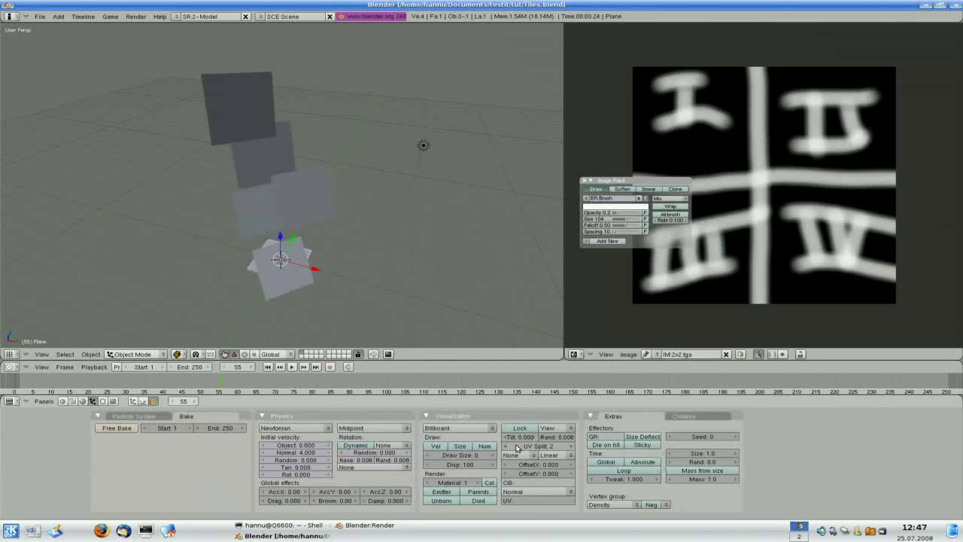
left_click(530, 493)
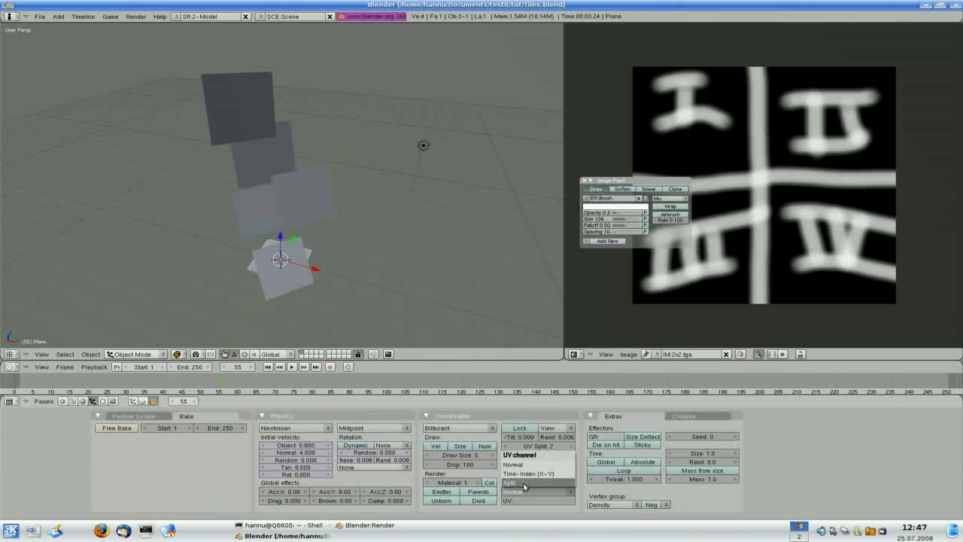
left_click(524, 484)
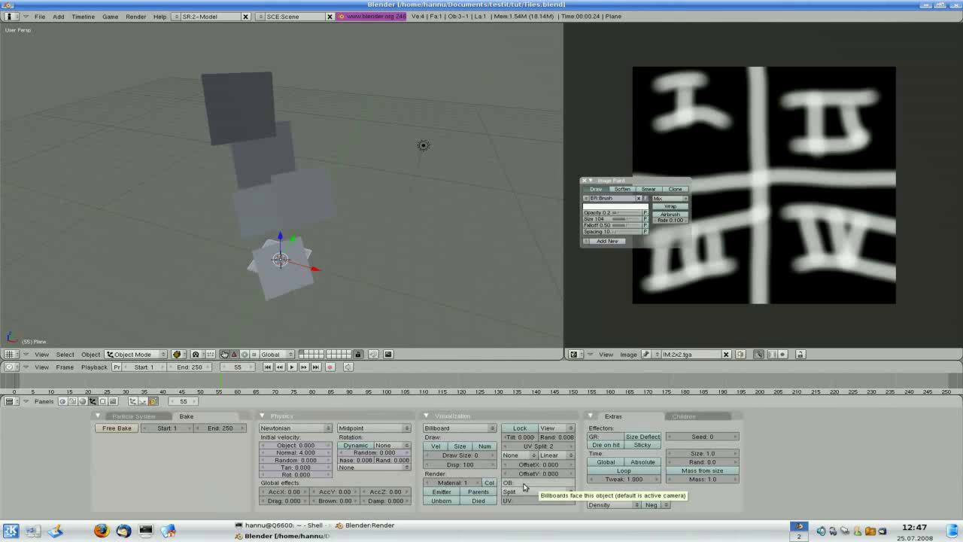
left_click(540, 503)
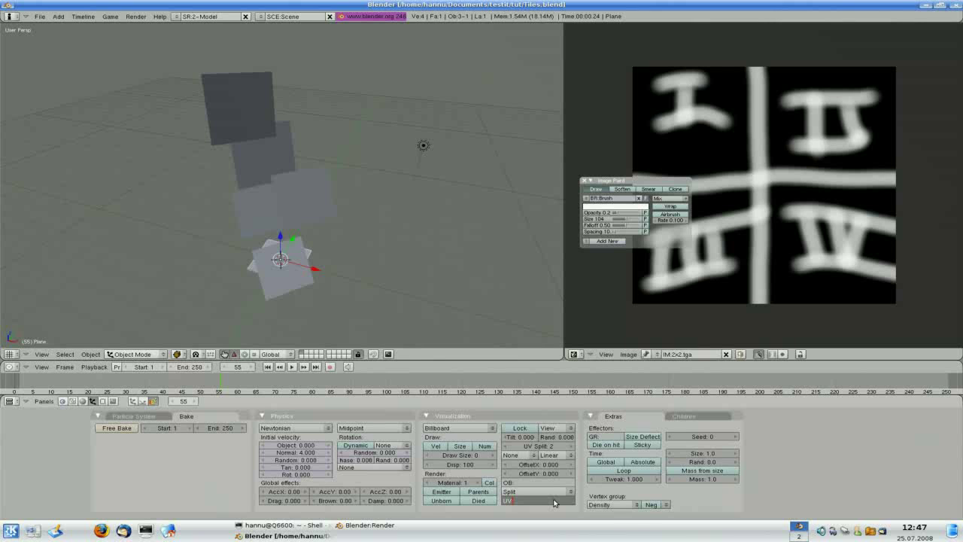
Look up the name of the plane's UV texture layer in the mesh settings.
left_click(104, 404)
left_click(103, 402)
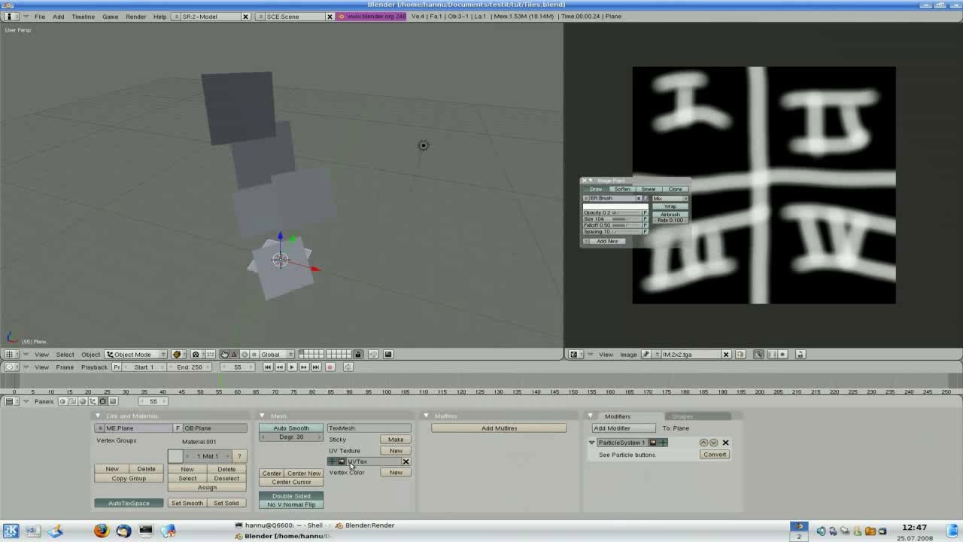
left_click(367, 465)
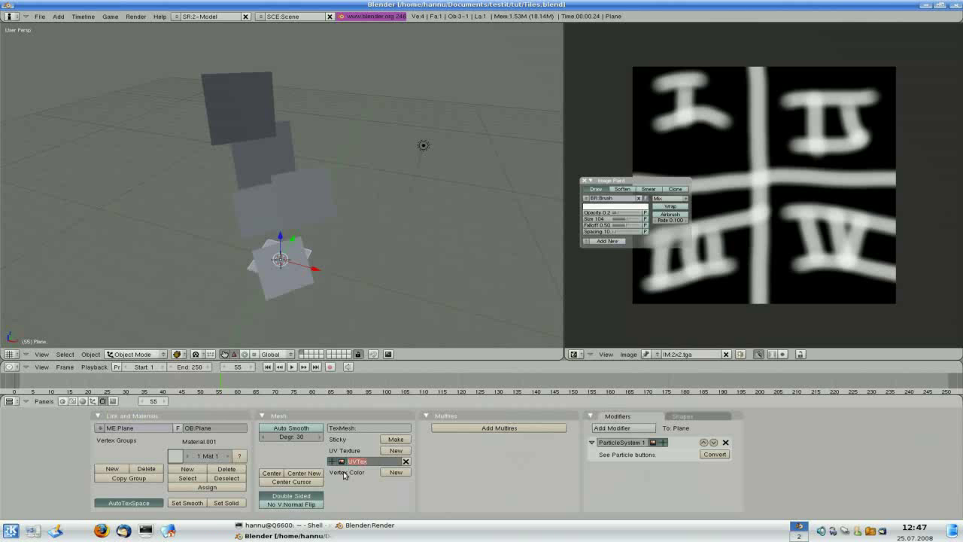
key("Return")
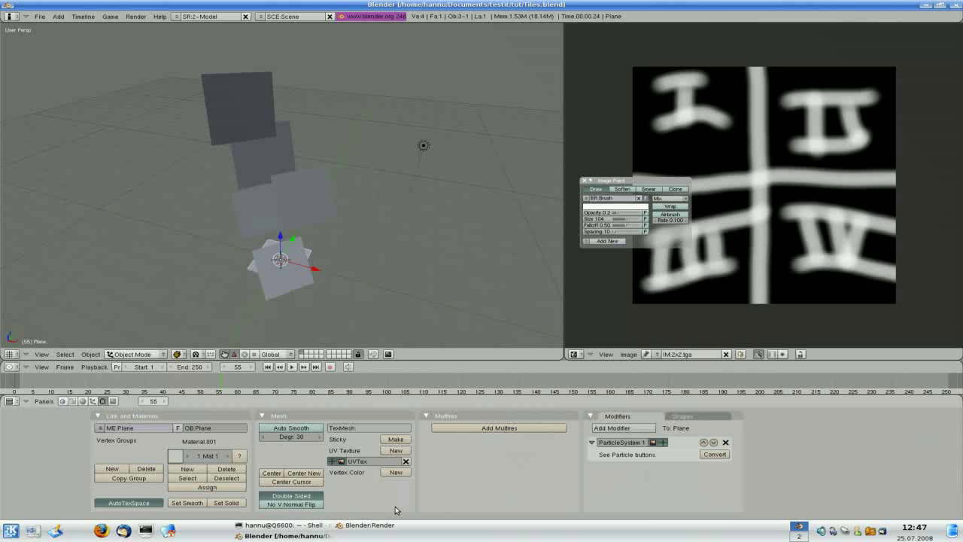
Assign UVTex as the billboards' Split UV layer and test-render frames 55 and 34.
left_click(93, 401)
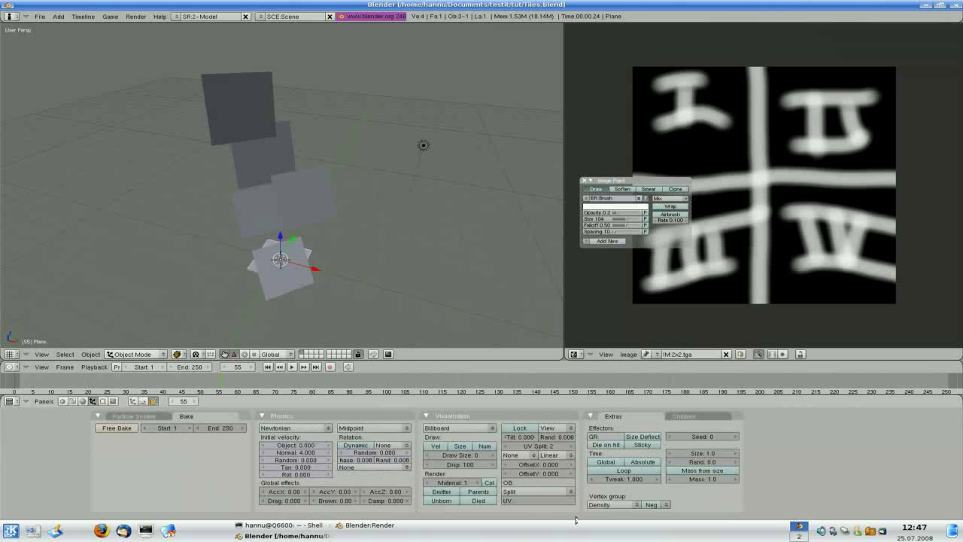
left_click(511, 492)
left_click(509, 482)
left_click(533, 500)
key("Return")
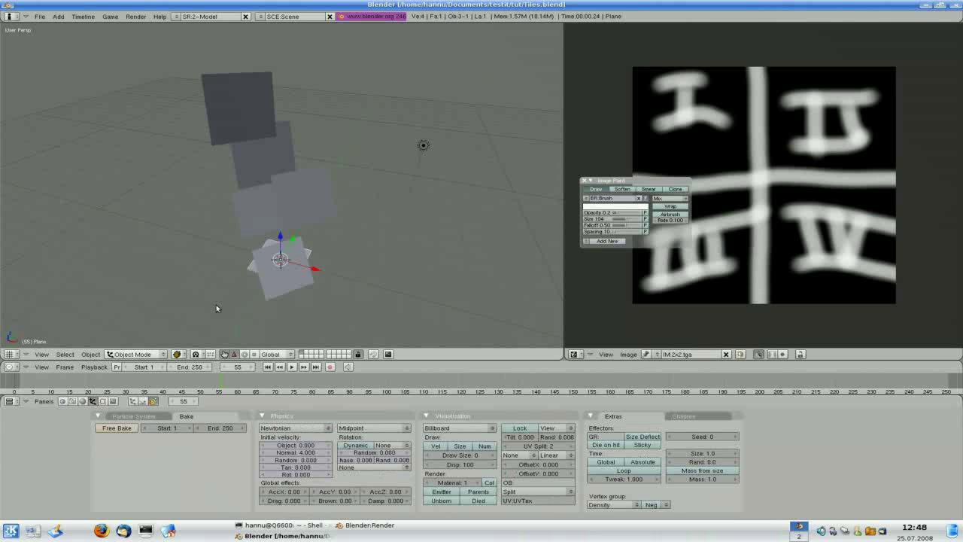
key("F12")
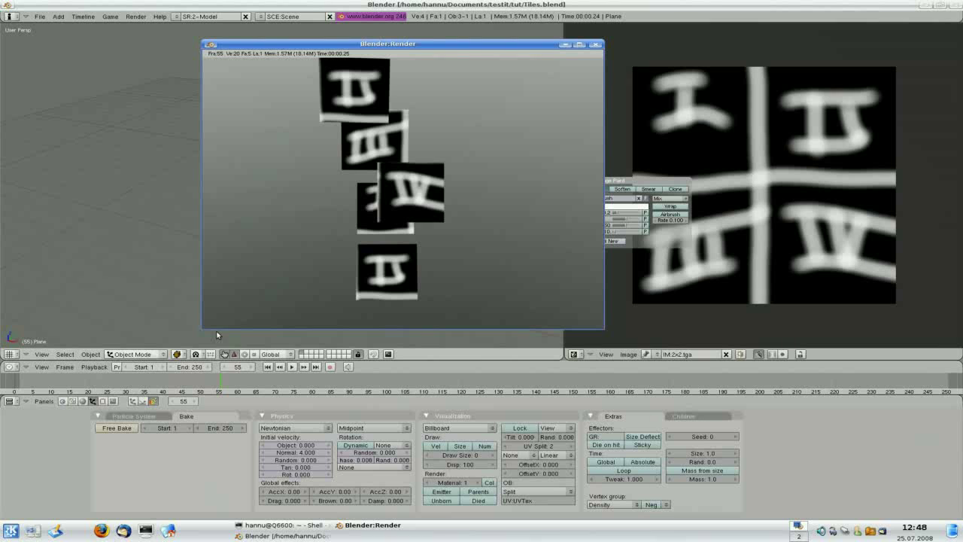
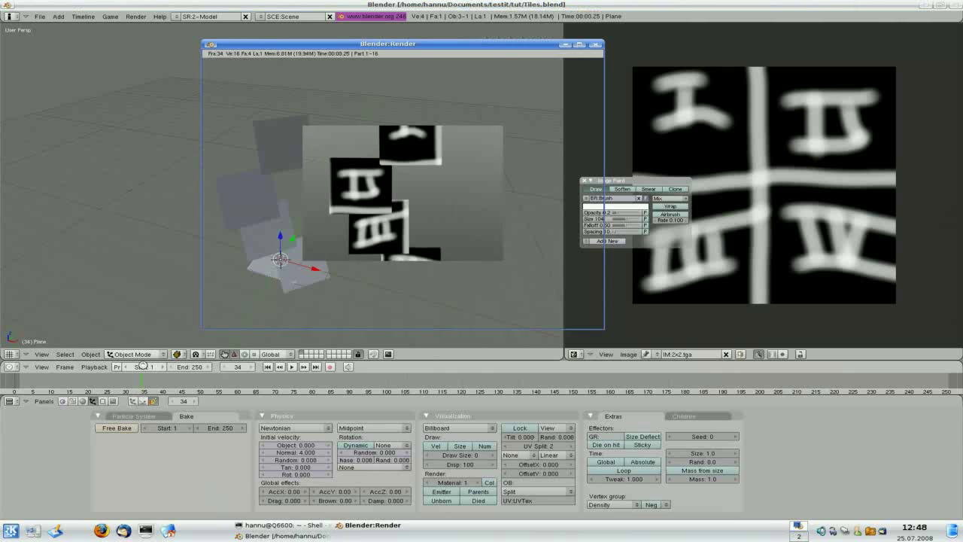
left_click(597, 45)
Set the render output path to temp inside the project's tut folder.
left_click(113, 401)
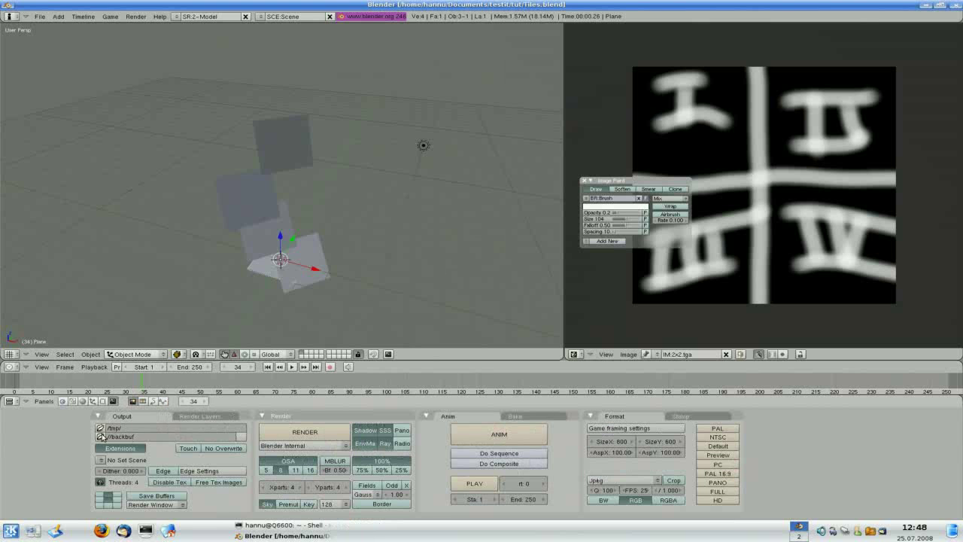
left_click(100, 427)
left_click(13, 45)
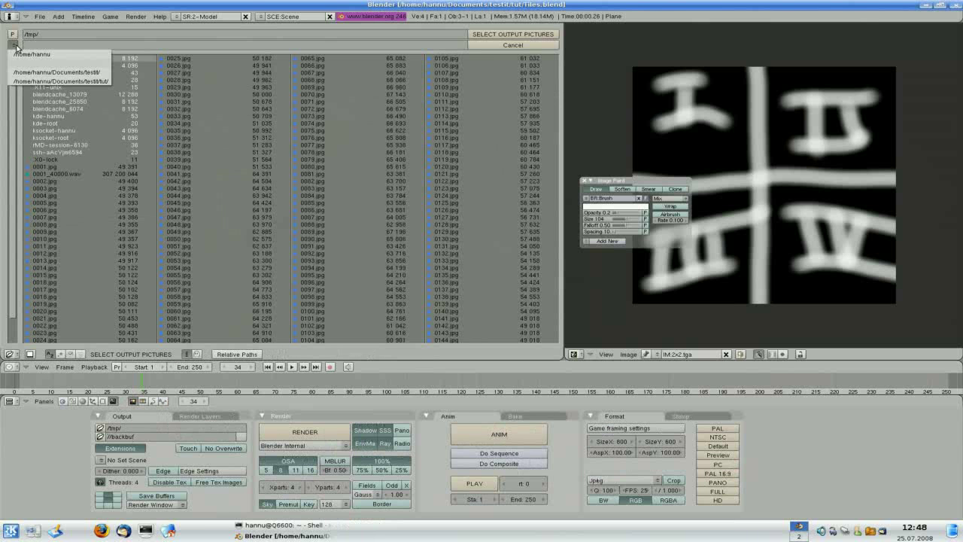
left_click(26, 79)
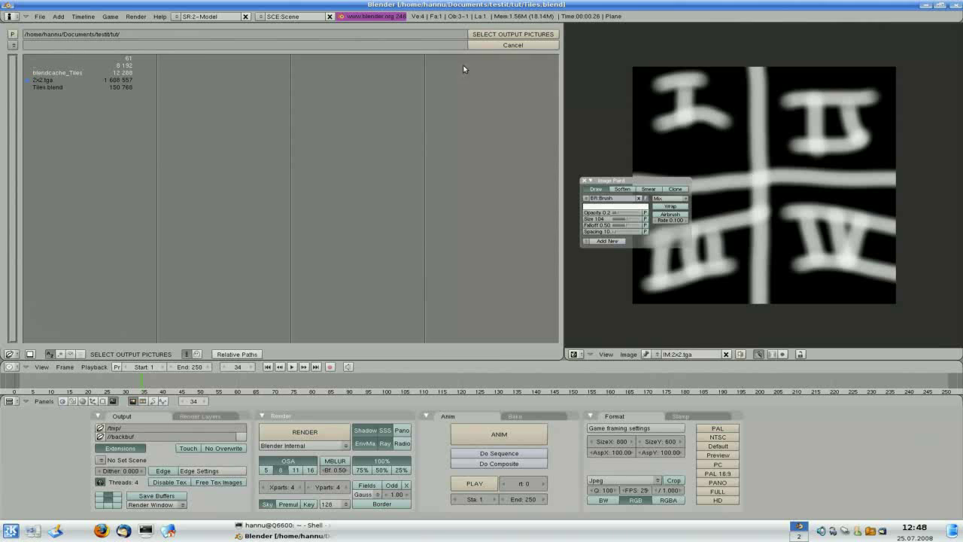
left_click(201, 47)
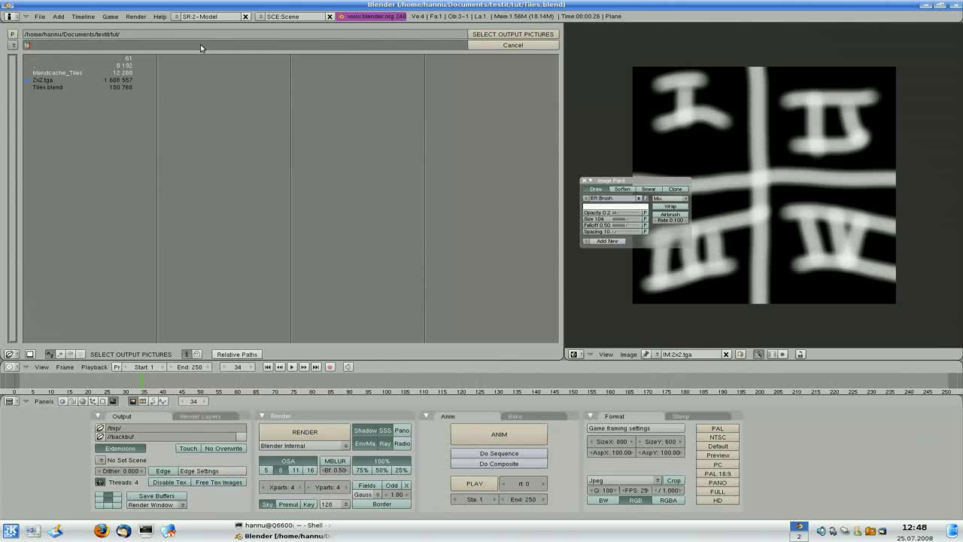
type("temp")
key("Return")
key("Return")
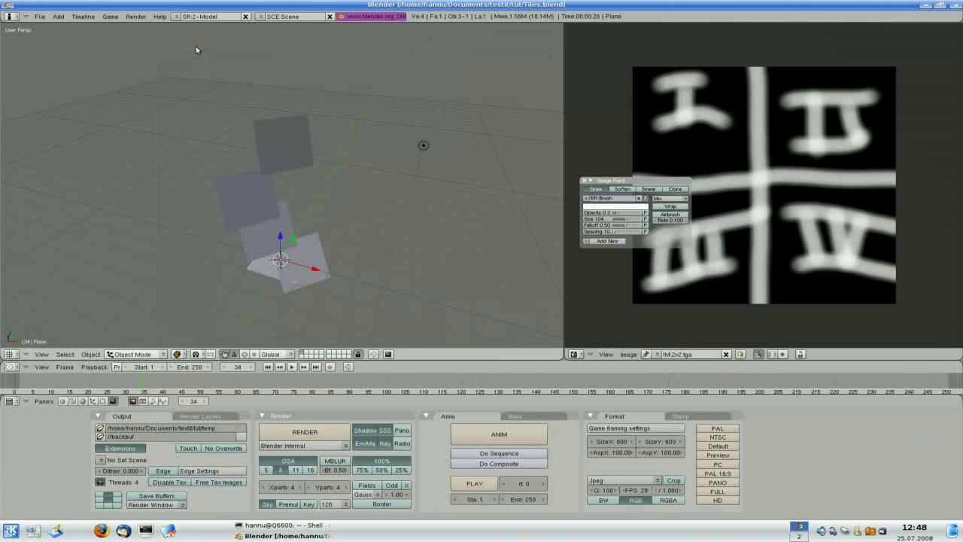
Set the output format to AVI Jpeg, render the animation and close the render window.
left_click(641, 480)
left_click(631, 449)
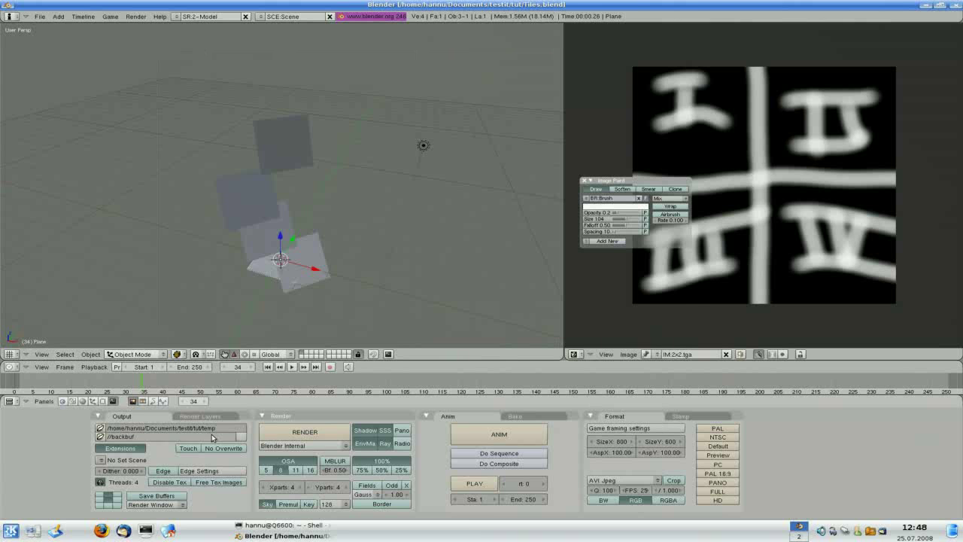
left_click(531, 439)
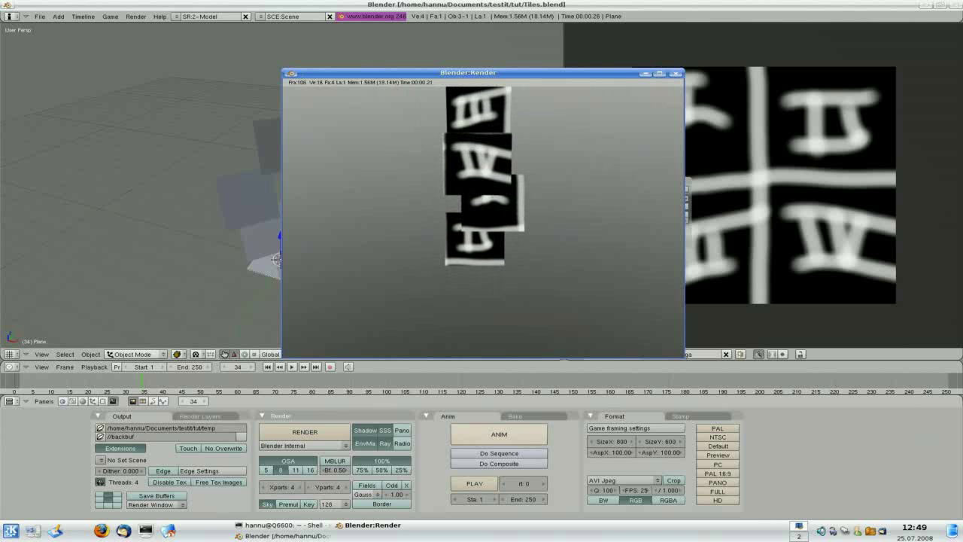
left_click(675, 73)
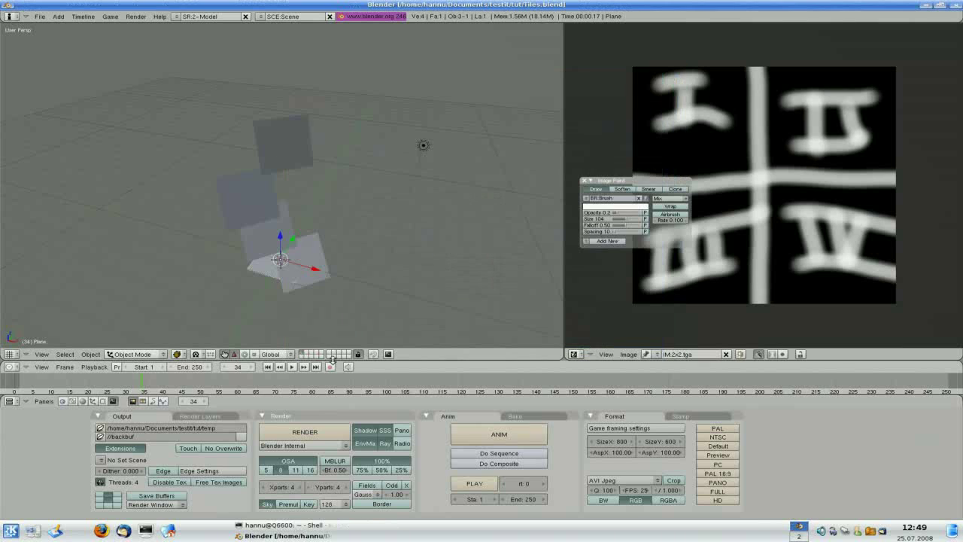
Set the billboards' UV split animation to Time with offset None, and render the animation again.
left_click(93, 401)
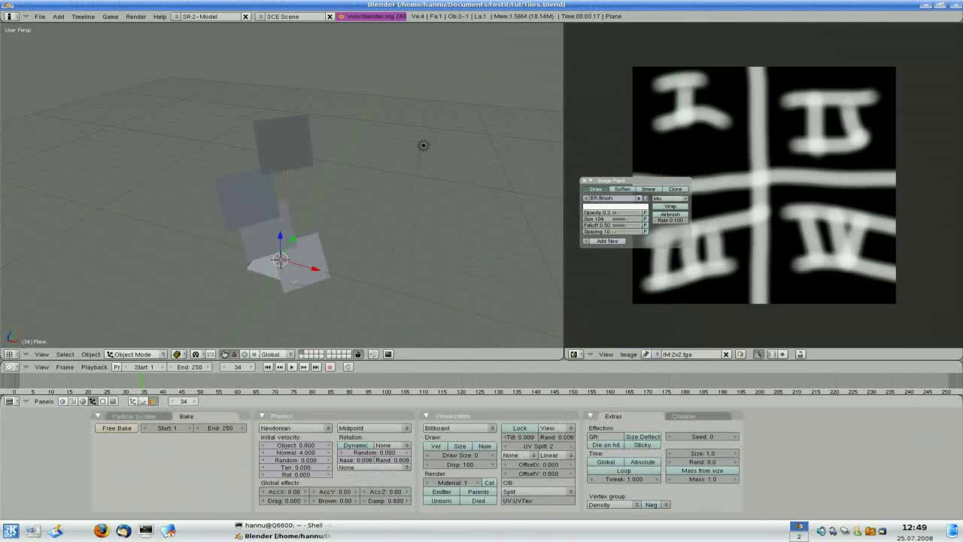
left_click(519, 456)
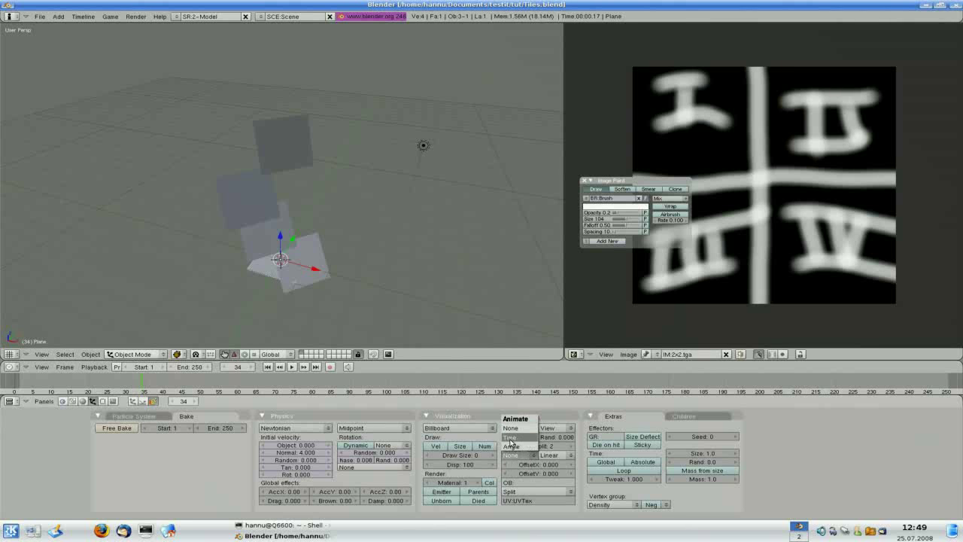
left_click(512, 441)
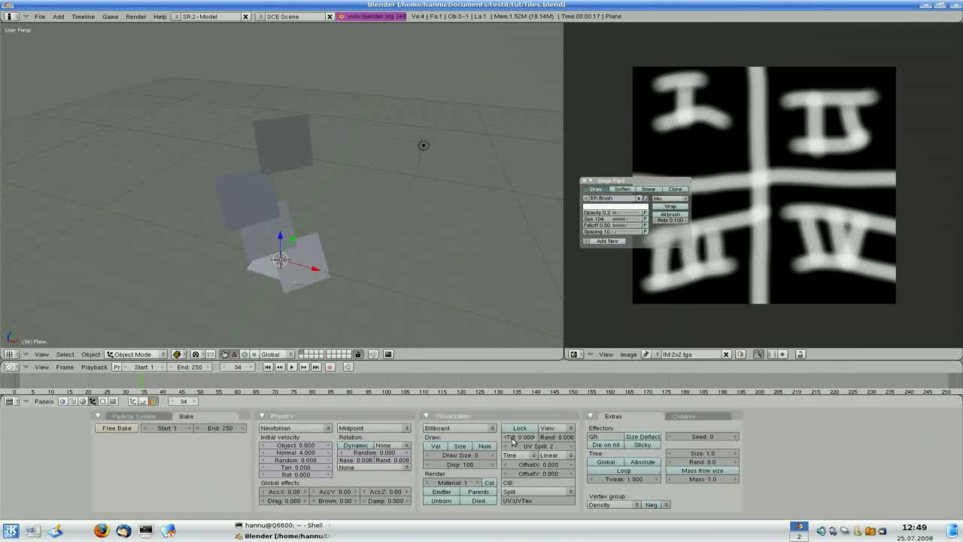
left_click(562, 456)
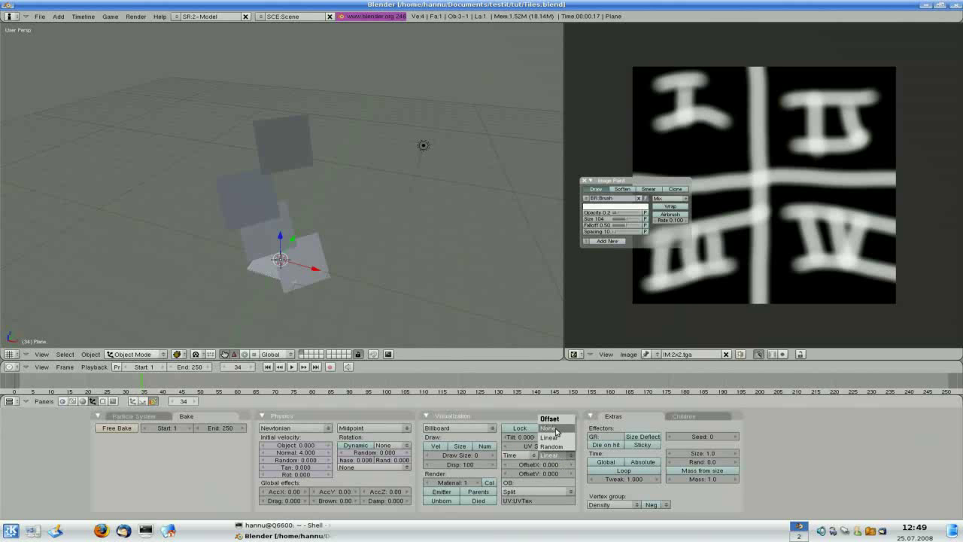
left_click(556, 429)
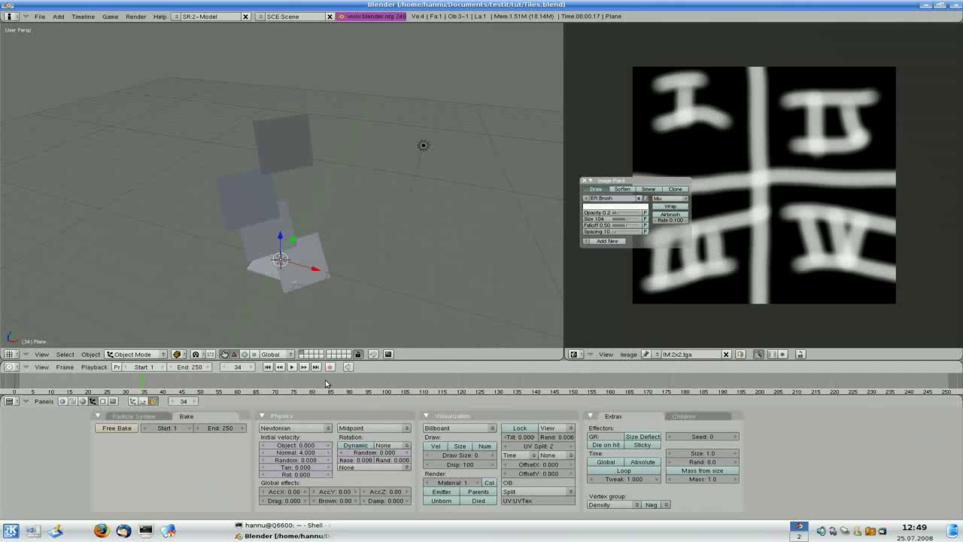
left_click(120, 402)
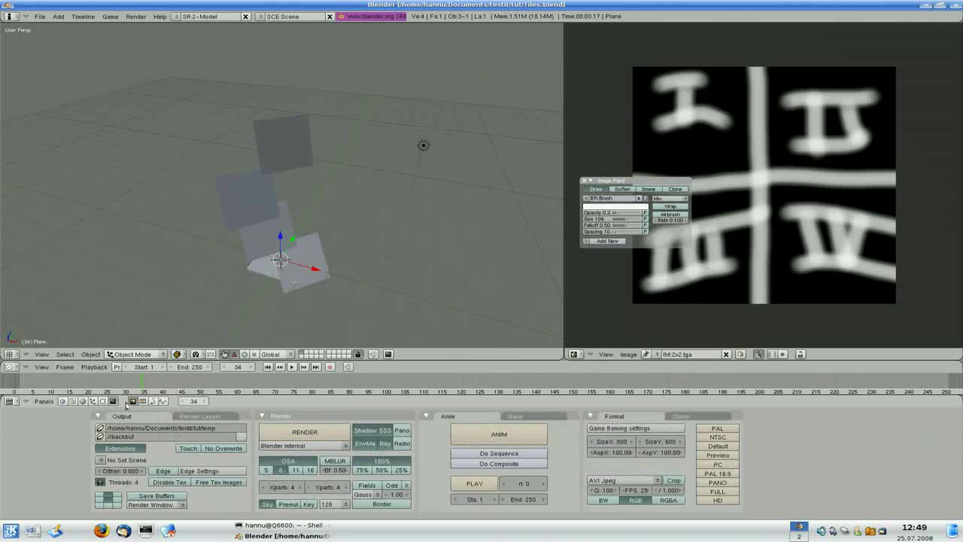
left_click(502, 433)
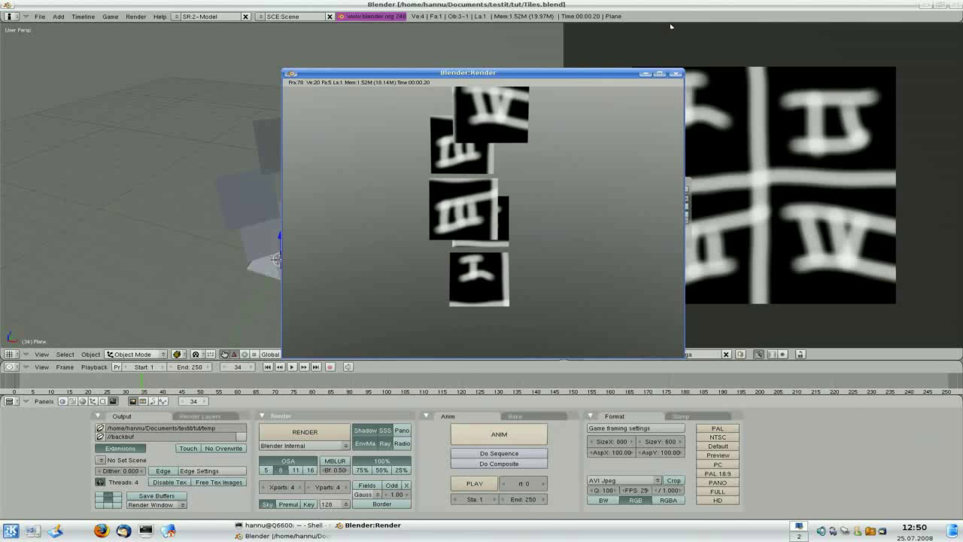
Close the render window and set the billboards' UV split offset to Linear, with Time as the animation mode.
left_click(676, 72)
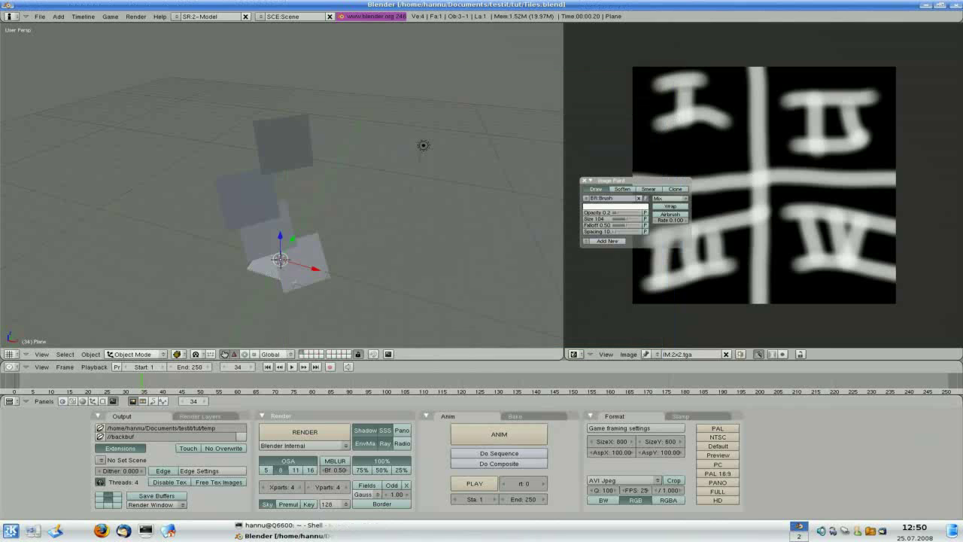
left_click(91, 401)
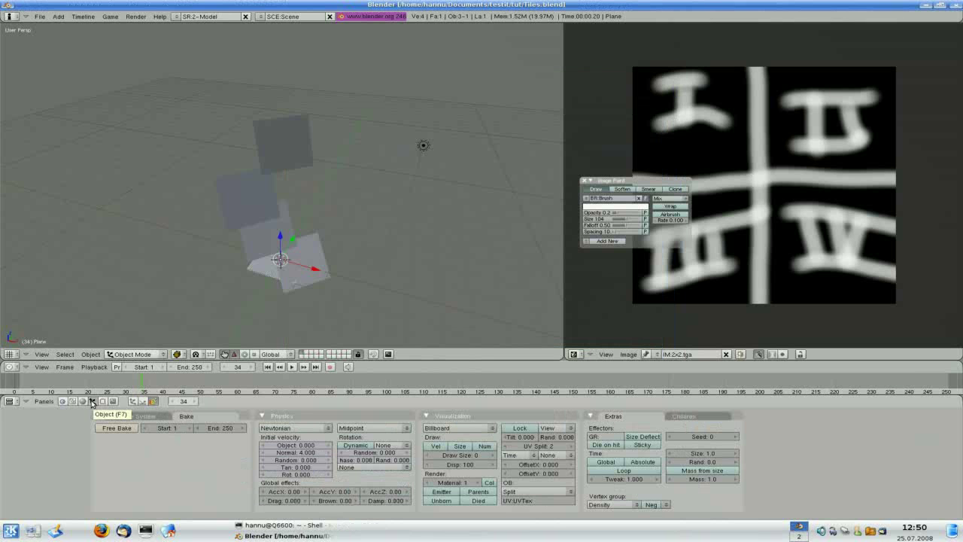
left_click(512, 456)
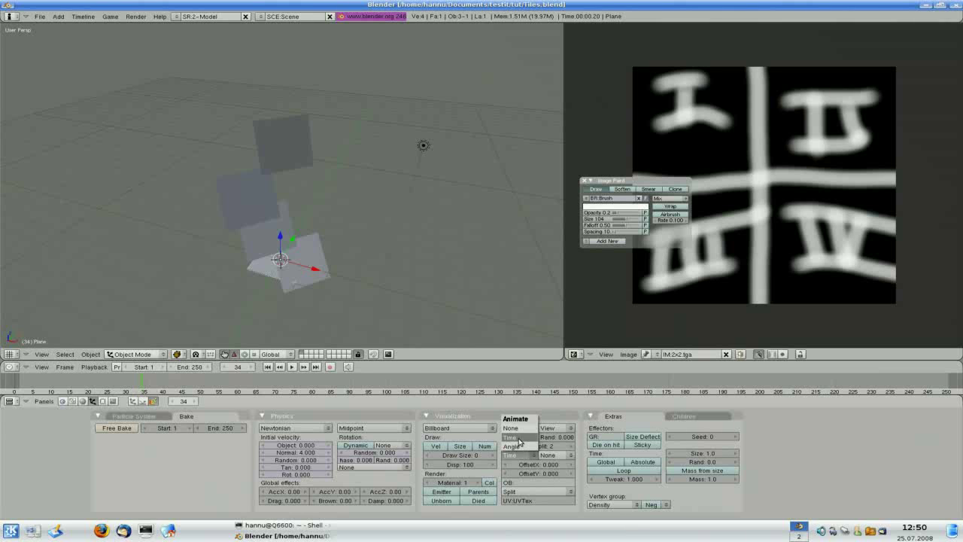
left_click(518, 438)
left_click(517, 458)
left_click(516, 438)
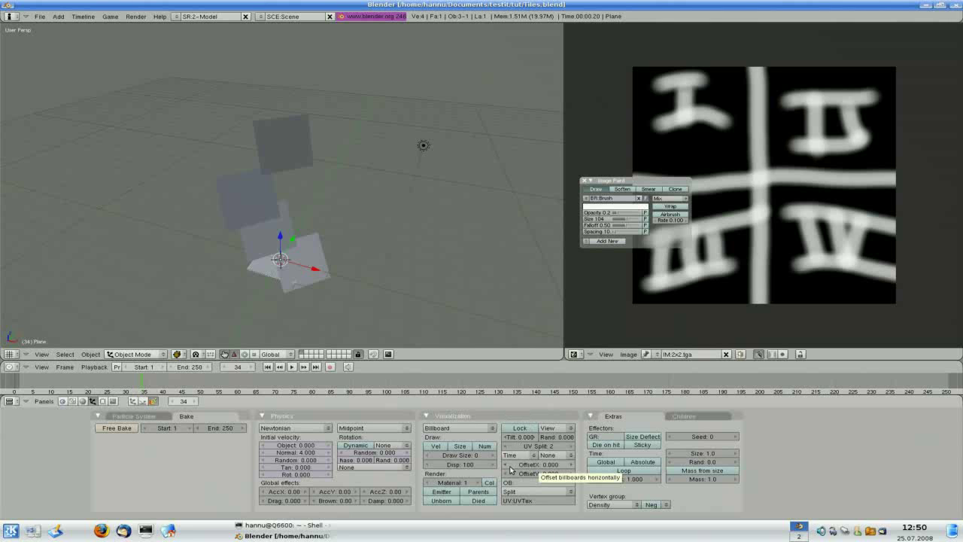
left_click(553, 455)
left_click(556, 455)
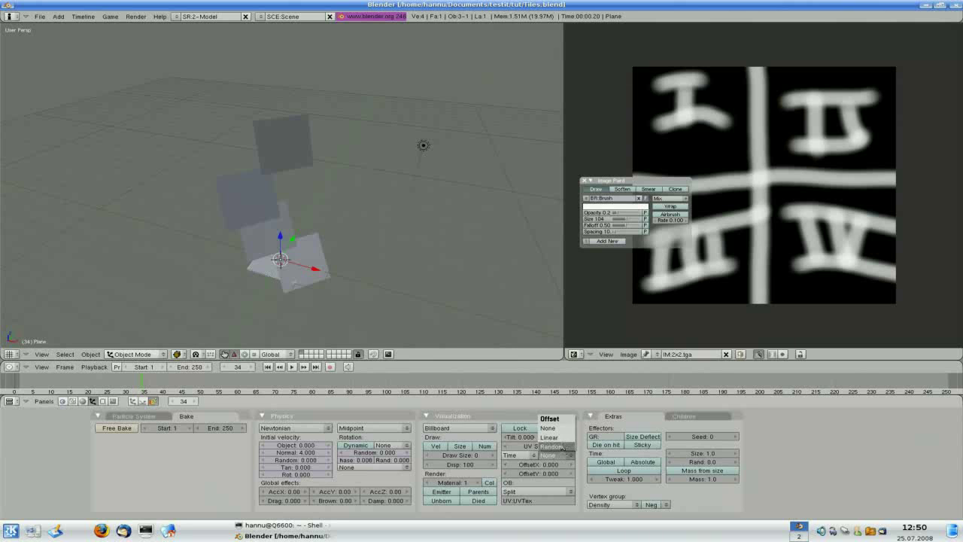
left_click(563, 440)
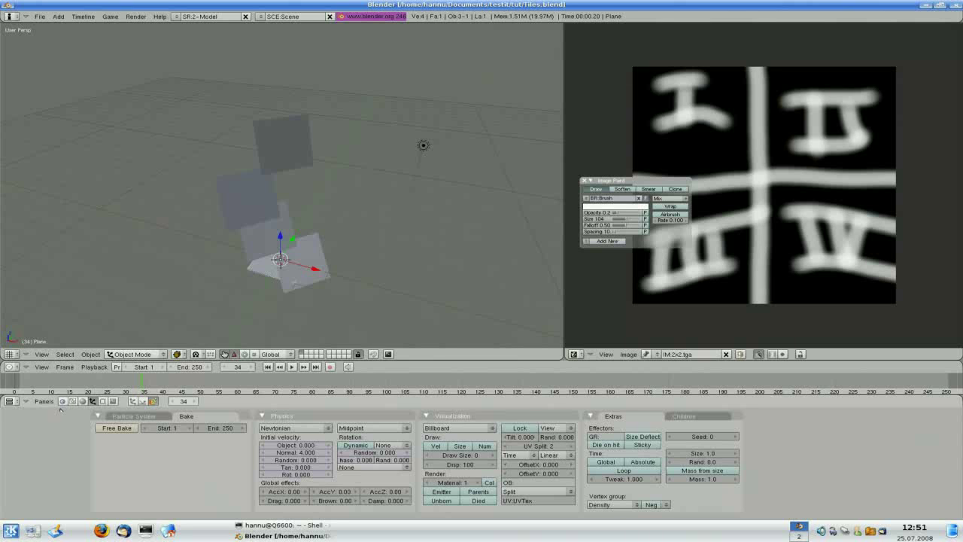
Render the animation with the Linear tile offset and close the render window.
left_click(113, 401)
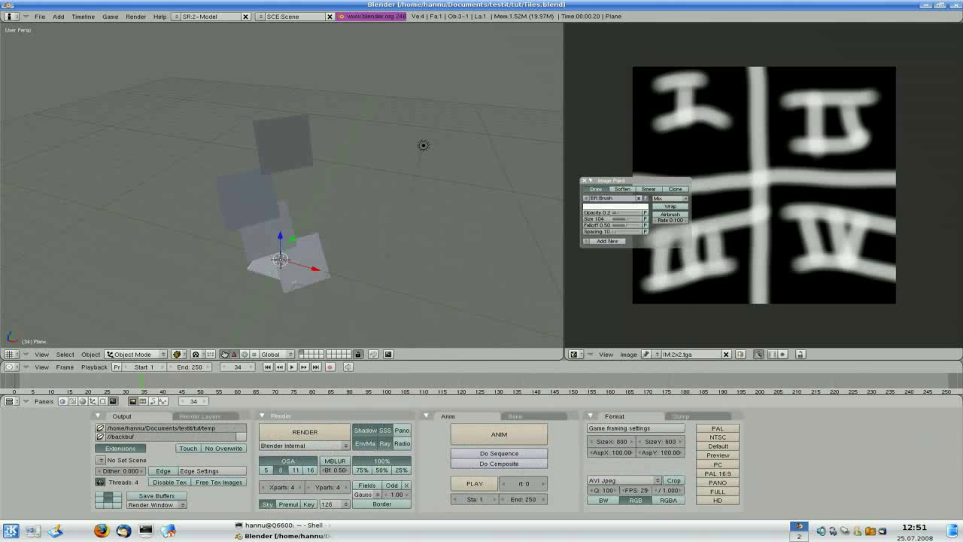
left_click(499, 434)
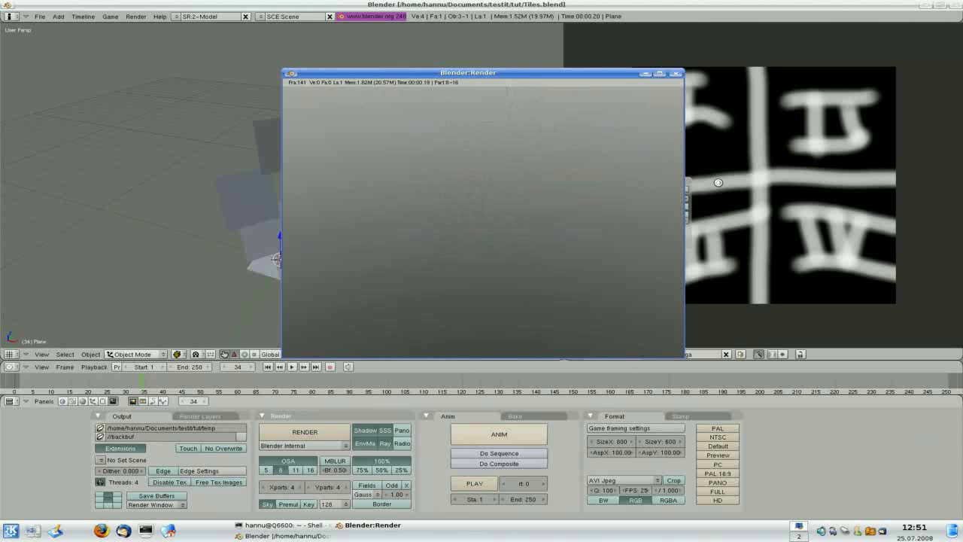
left_click(676, 72)
Free the particle bake and rebake frames 1 to 250 with the particle life set to 4.
left_click(104, 400)
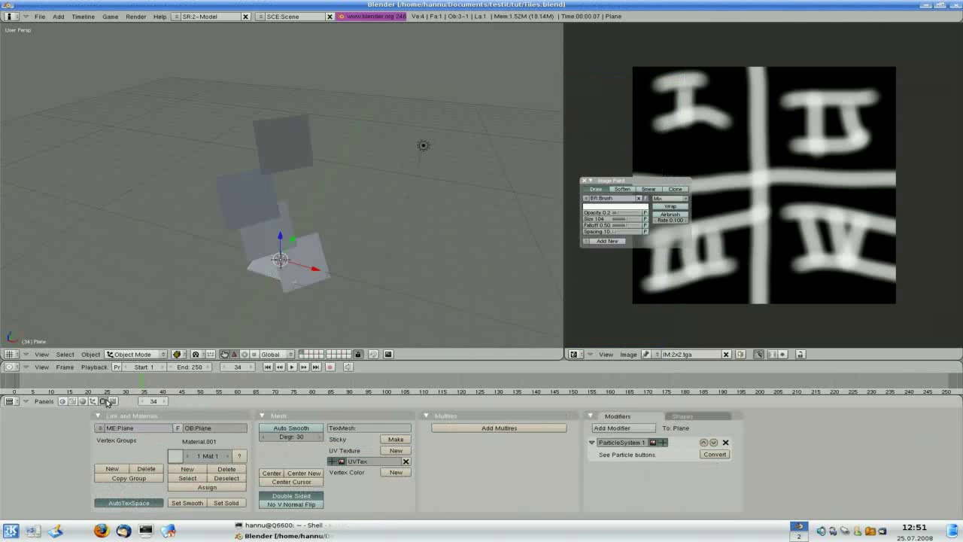
left_click(93, 401)
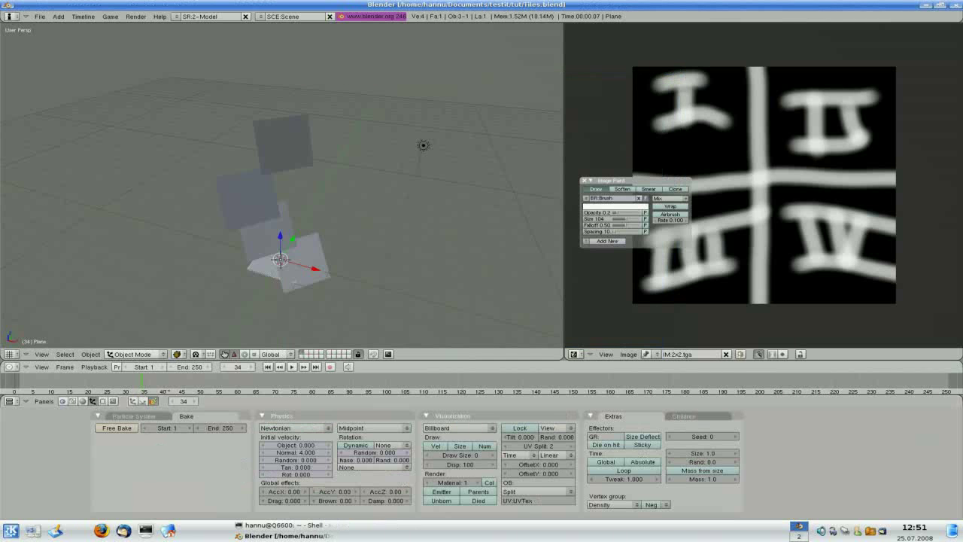
left_click(123, 430)
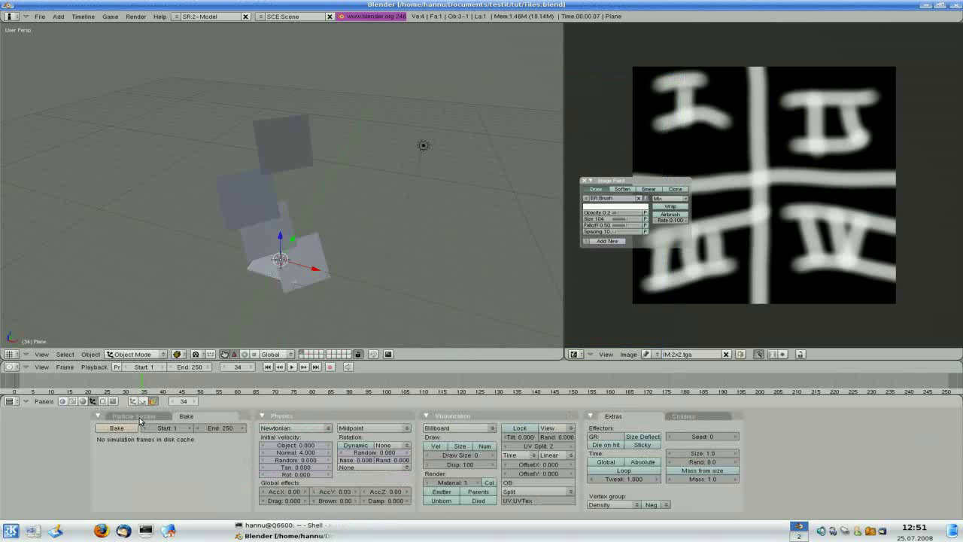
left_click(135, 416)
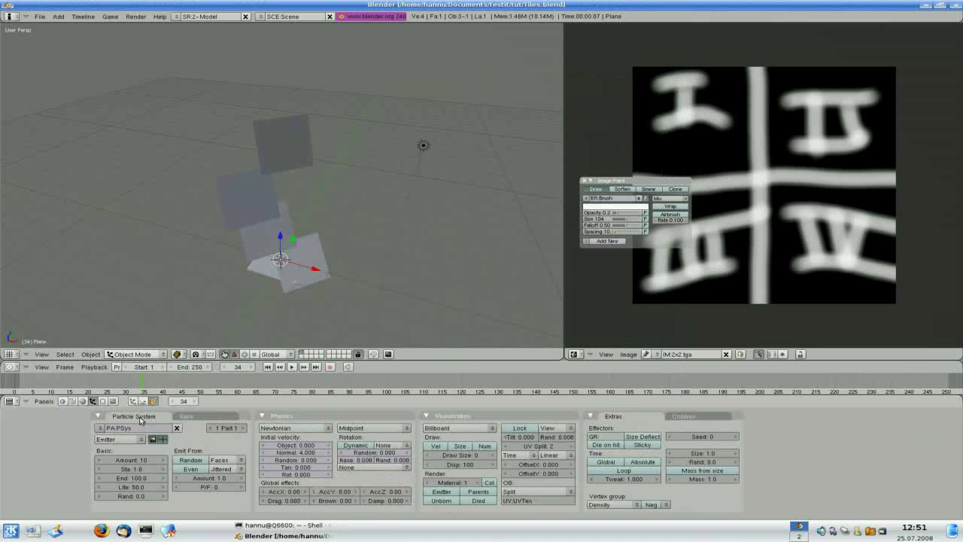
left_click(137, 488)
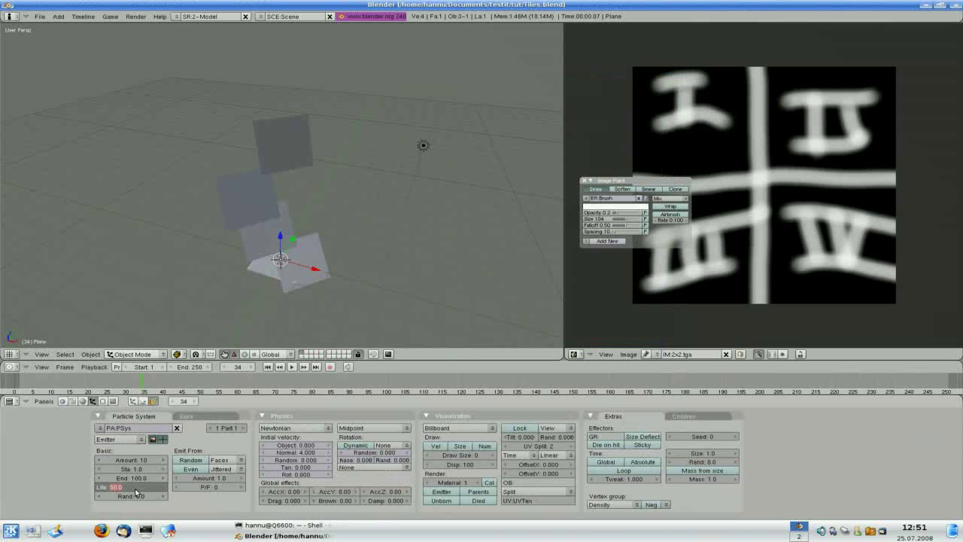
type("1")
key("Return")
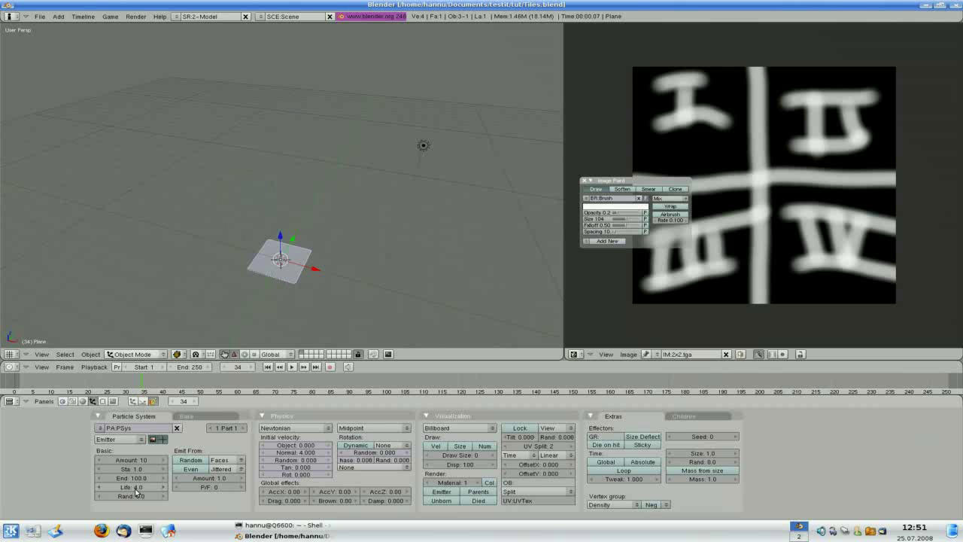
left_click(185, 416)
left_click(117, 428)
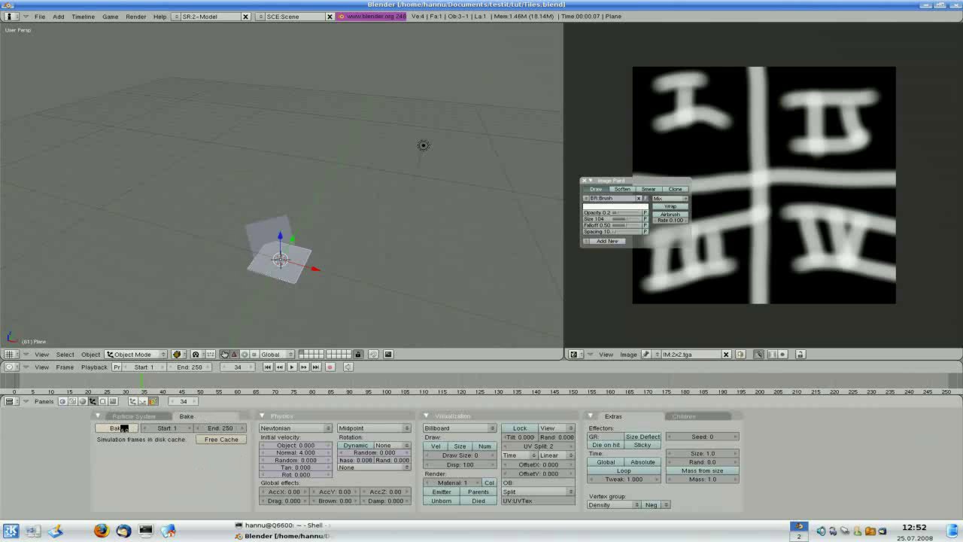
Render the animation of the short-lived billboards and close the render window.
left_click(113, 401)
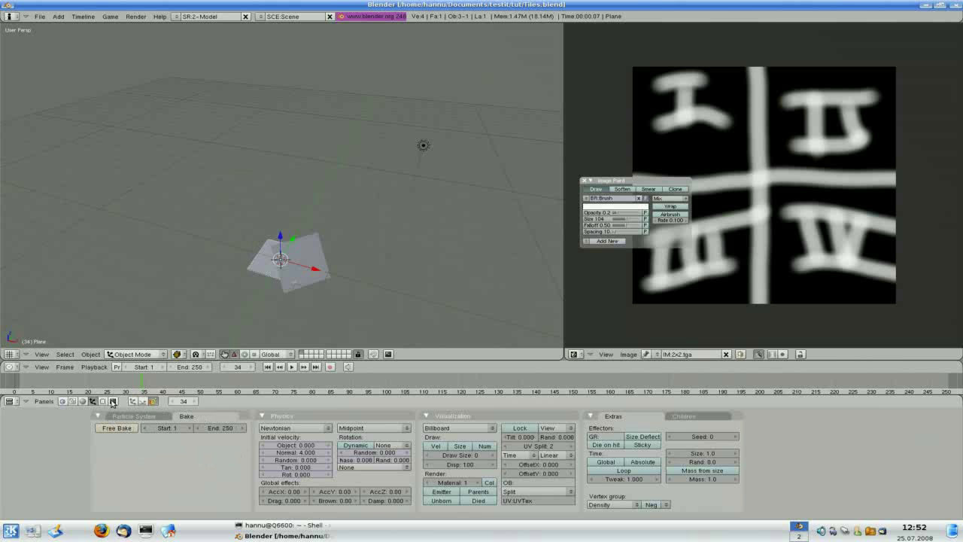
left_click(481, 438)
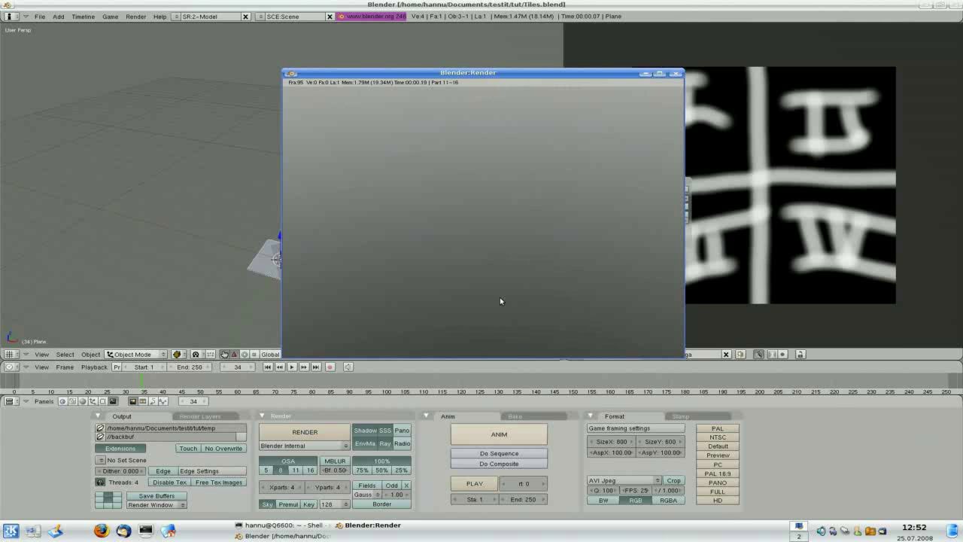
left_click(674, 73)
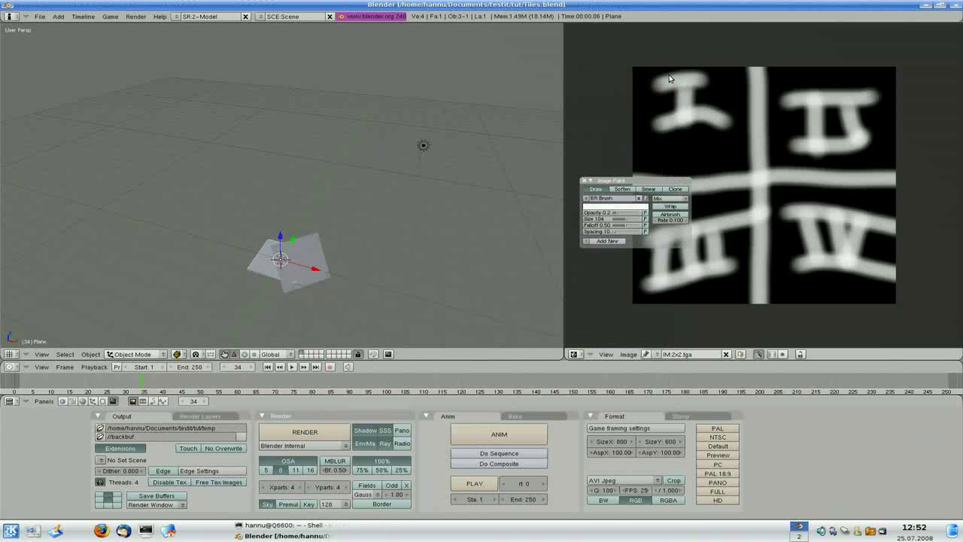